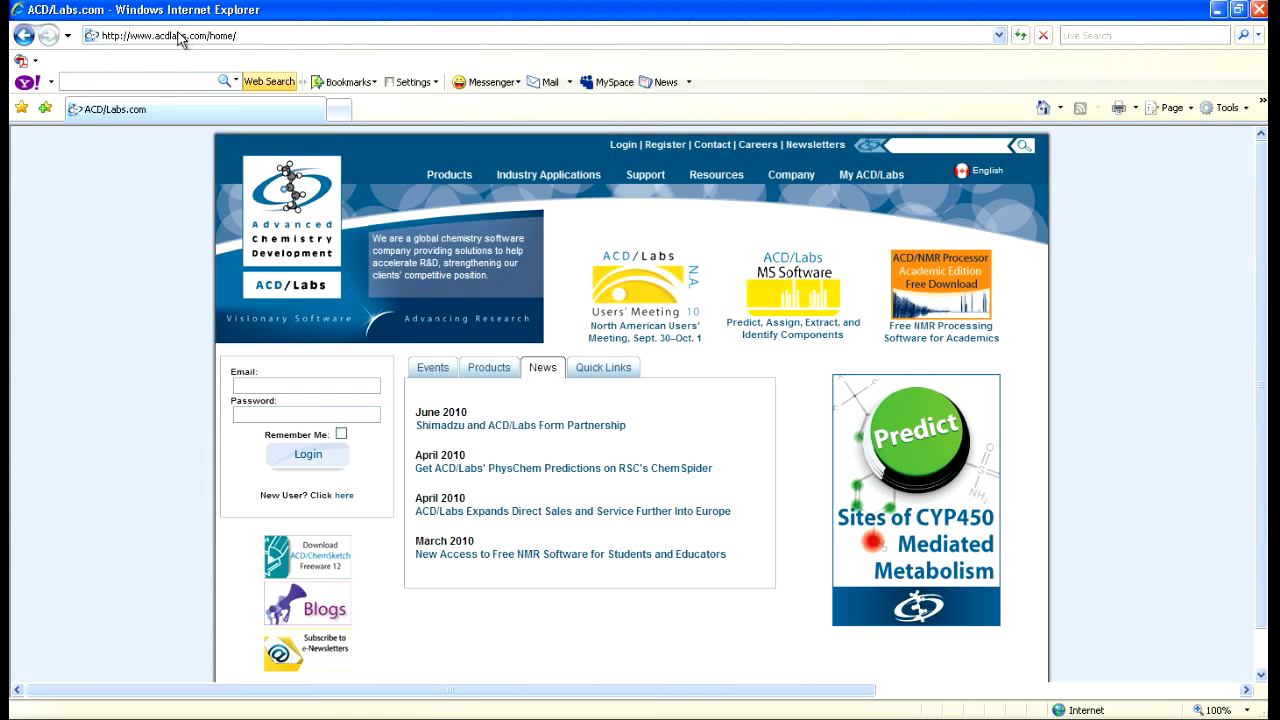
- Browse from ACD/Labs Products to the ChemSketch Freeware page and request its download
{"action": "left_click", "coordinate": [180, 38]}
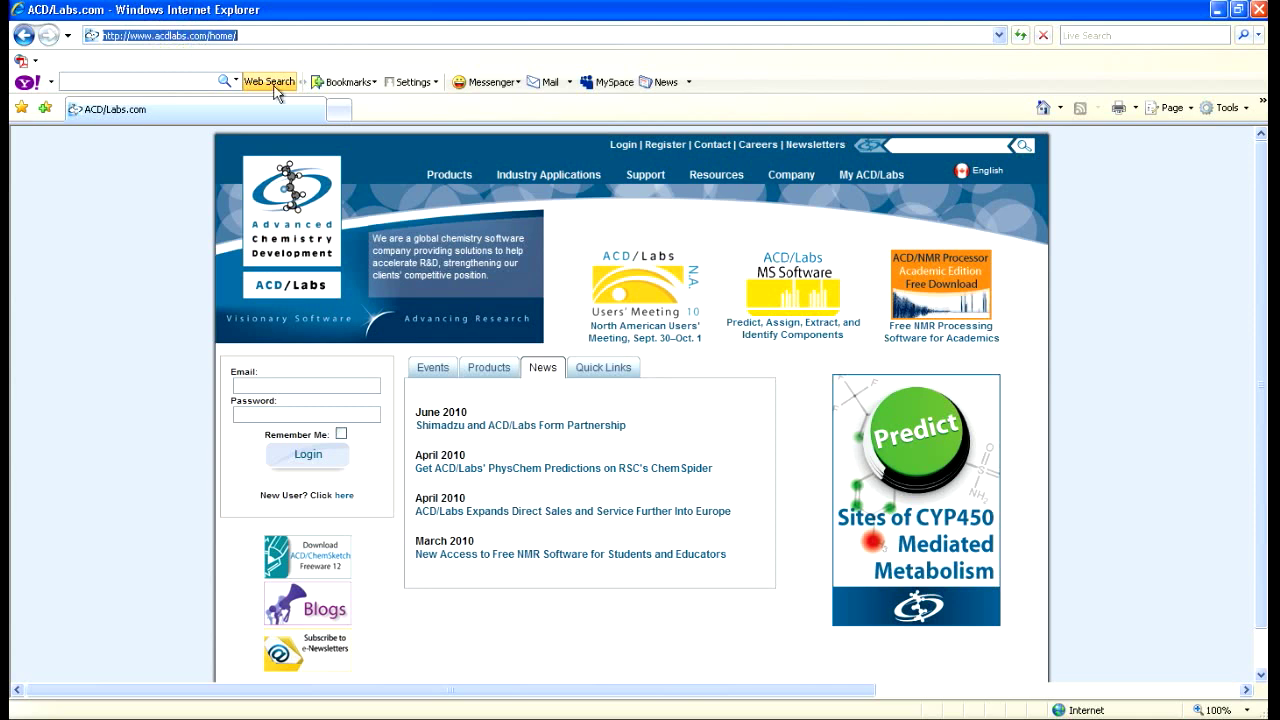
{"action": "left_click", "coordinate": [461, 179]}
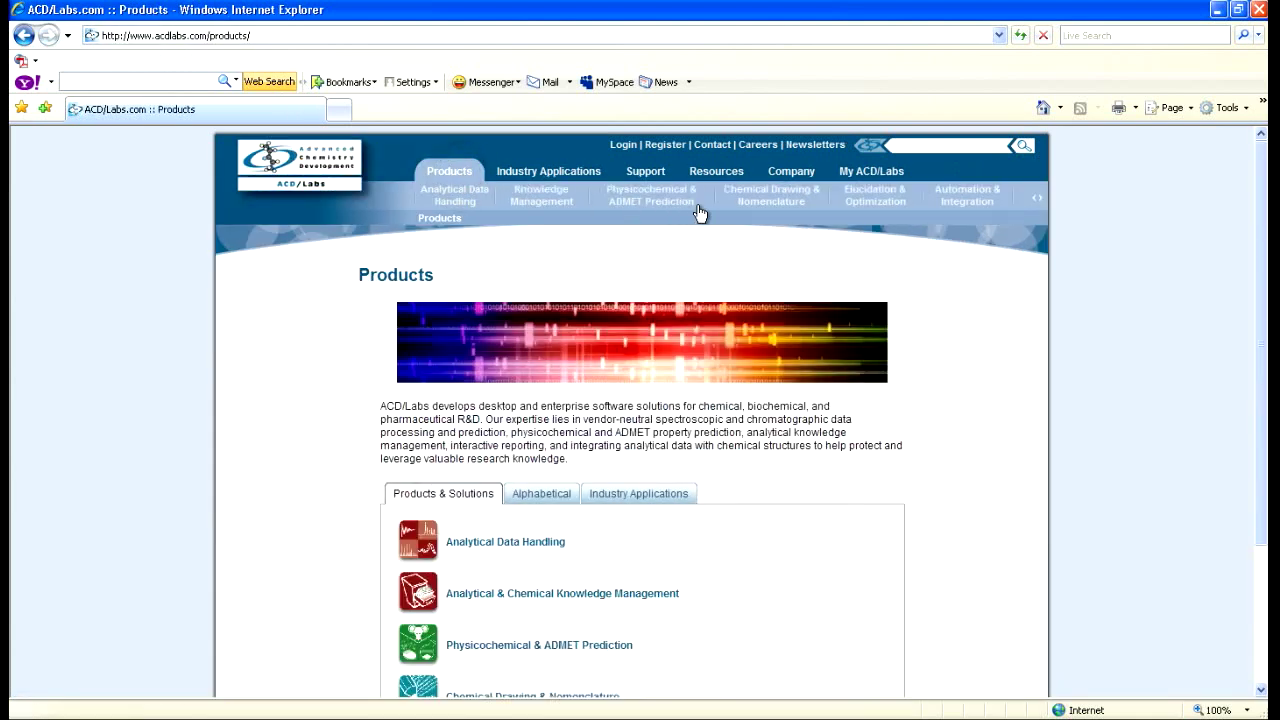
{"action": "left_click", "coordinate": [770, 200]}
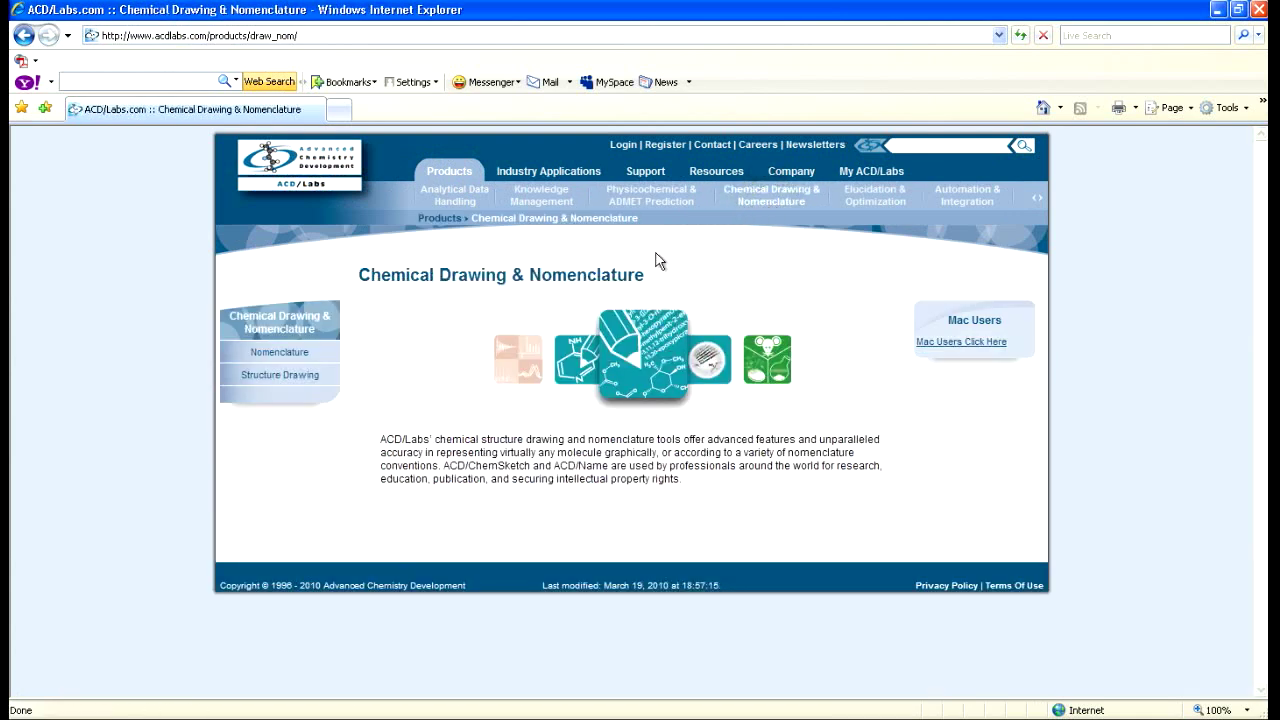
{"action": "left_click", "coordinate": [276, 382]}
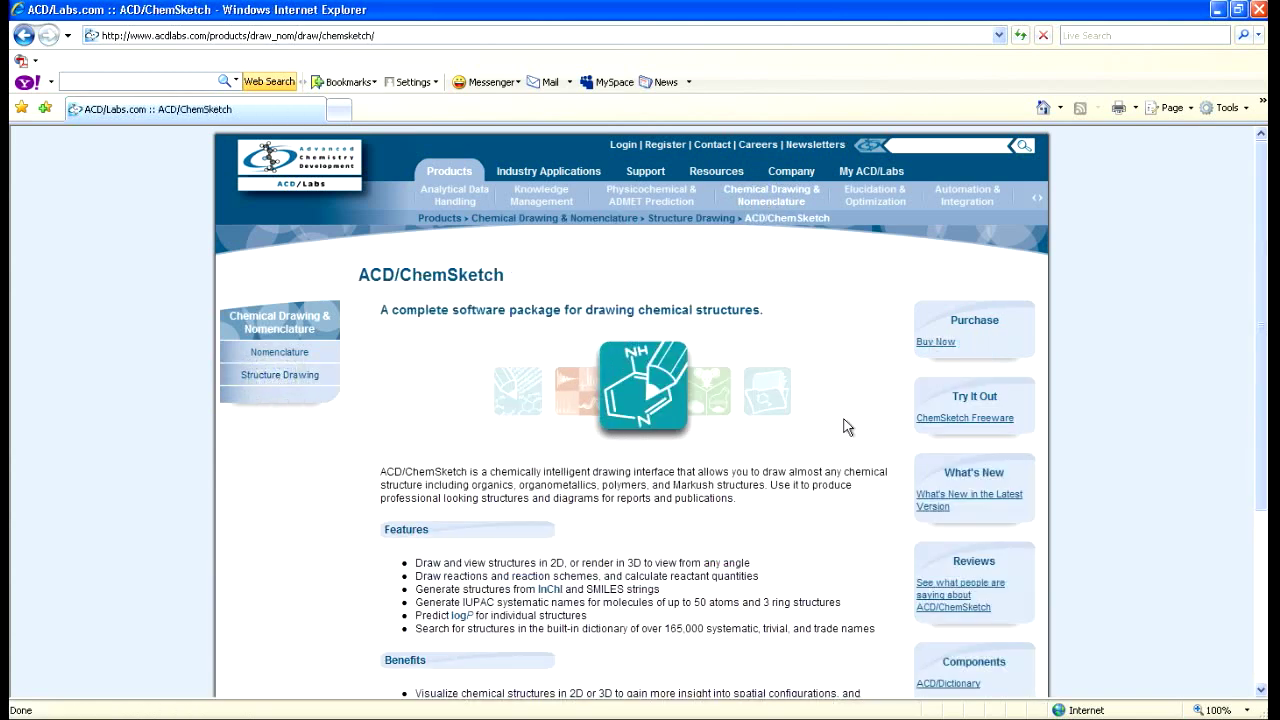
{"action": "left_click", "coordinate": [946, 426]}
{"action": "scroll", "coordinate": [790, 425], "scroll_direction": "down", "scroll_amount": 5}
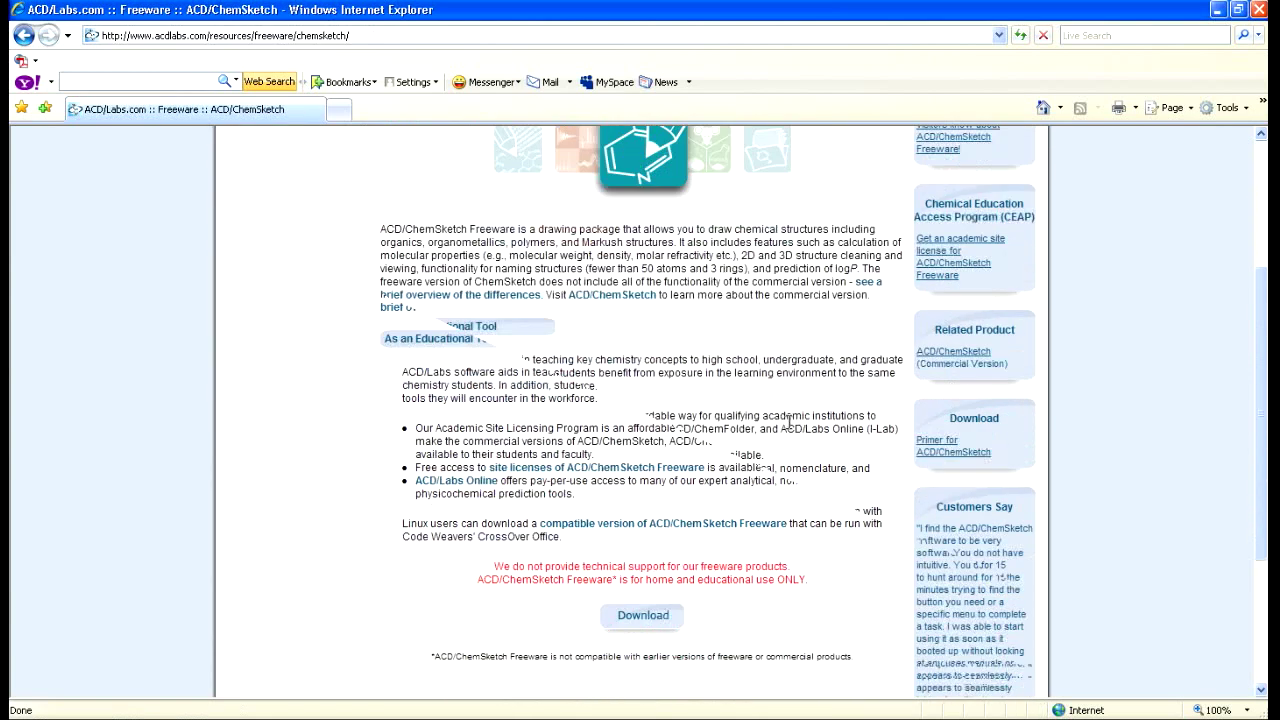
{"action": "scroll", "coordinate": [790, 425], "scroll_direction": "down", "scroll_amount": 5}
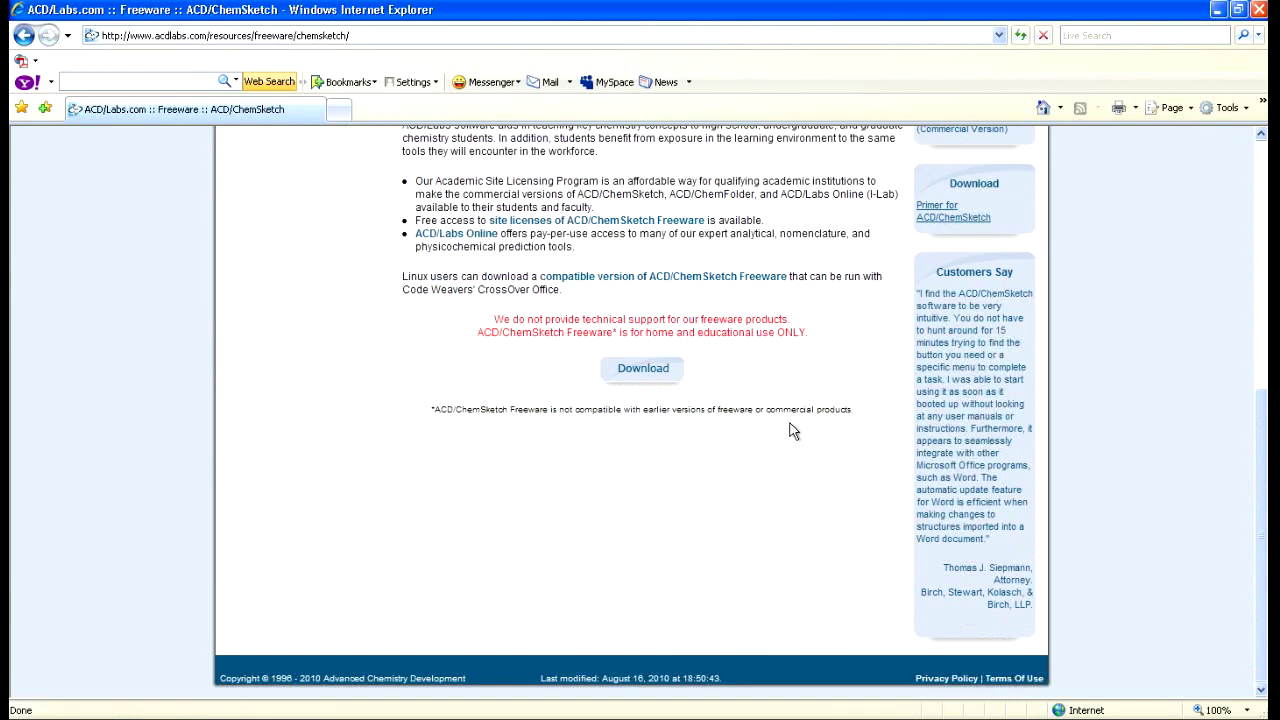
{"action": "left_click", "coordinate": [656, 381]}
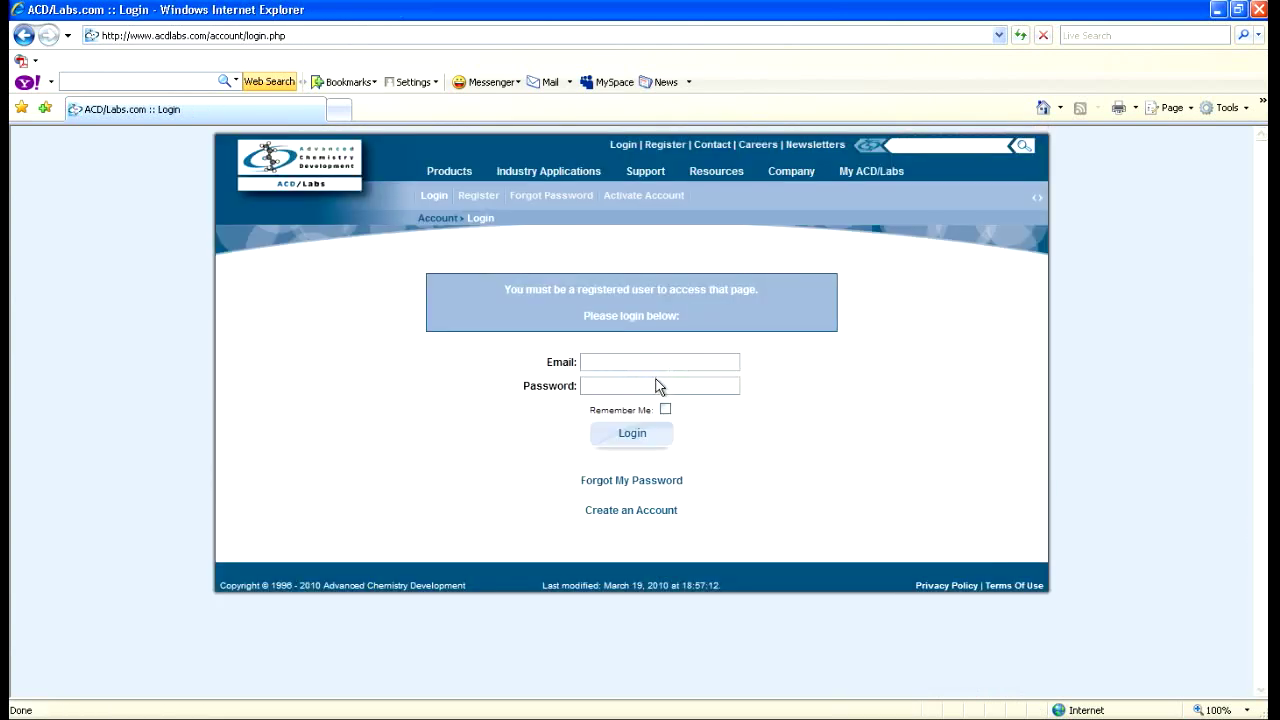
- Look over the Create an Account registration form, then switch to ChemSketch's blank page
{"action": "left_click", "coordinate": [636, 518]}
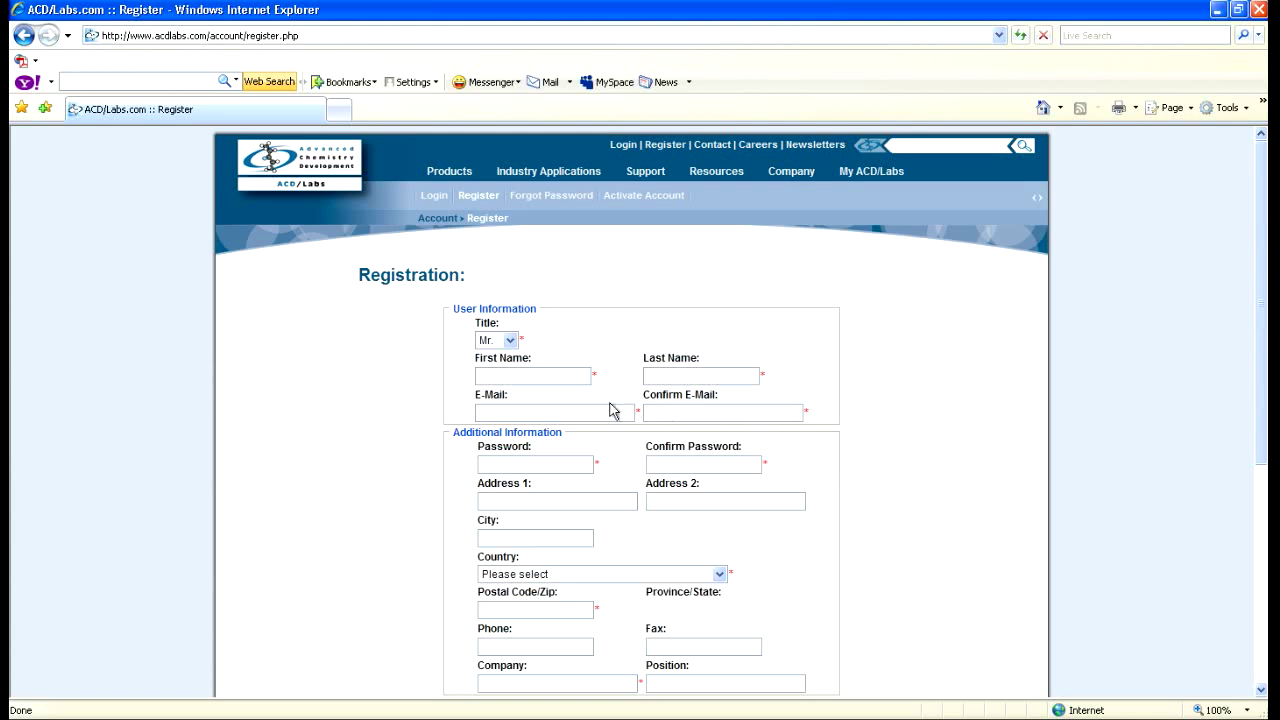
{"action": "scroll", "coordinate": [613, 410], "scroll_direction": "down", "scroll_amount": 5}
{"action": "scroll", "coordinate": [613, 410], "scroll_direction": "down", "scroll_amount": 3}
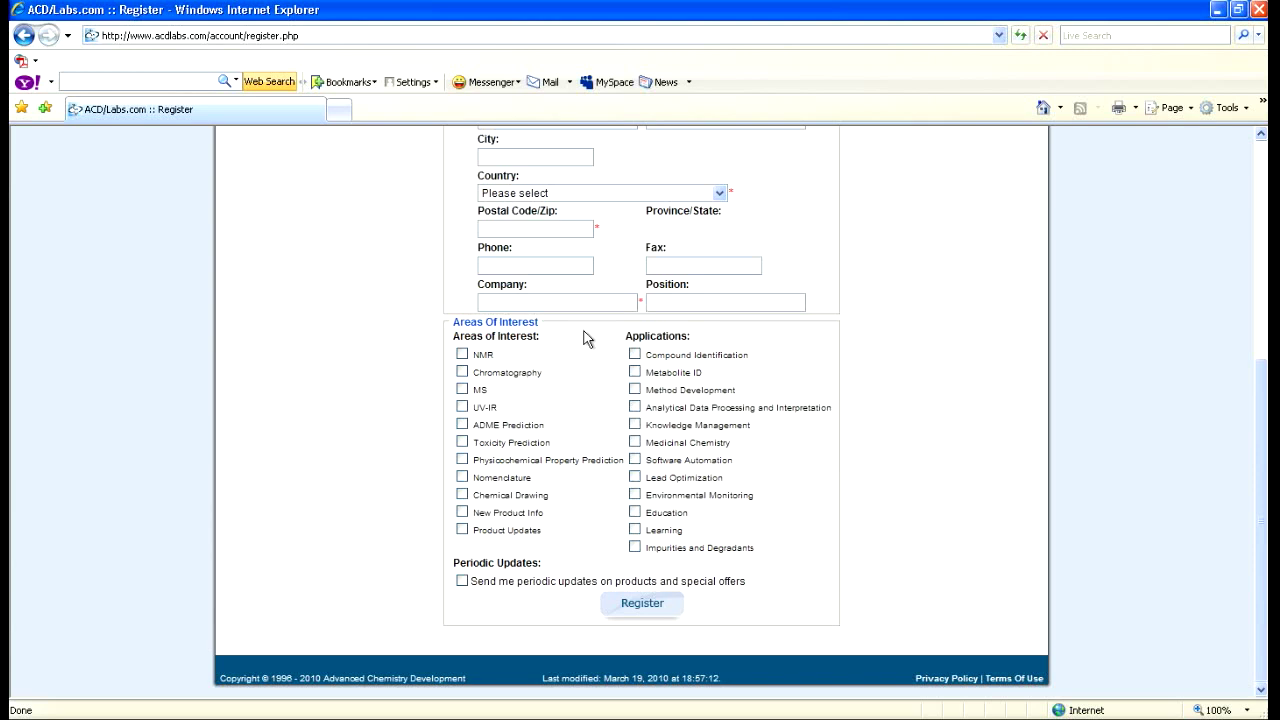
{"action": "scroll", "coordinate": [587, 339], "scroll_direction": "up", "scroll_amount": 9}
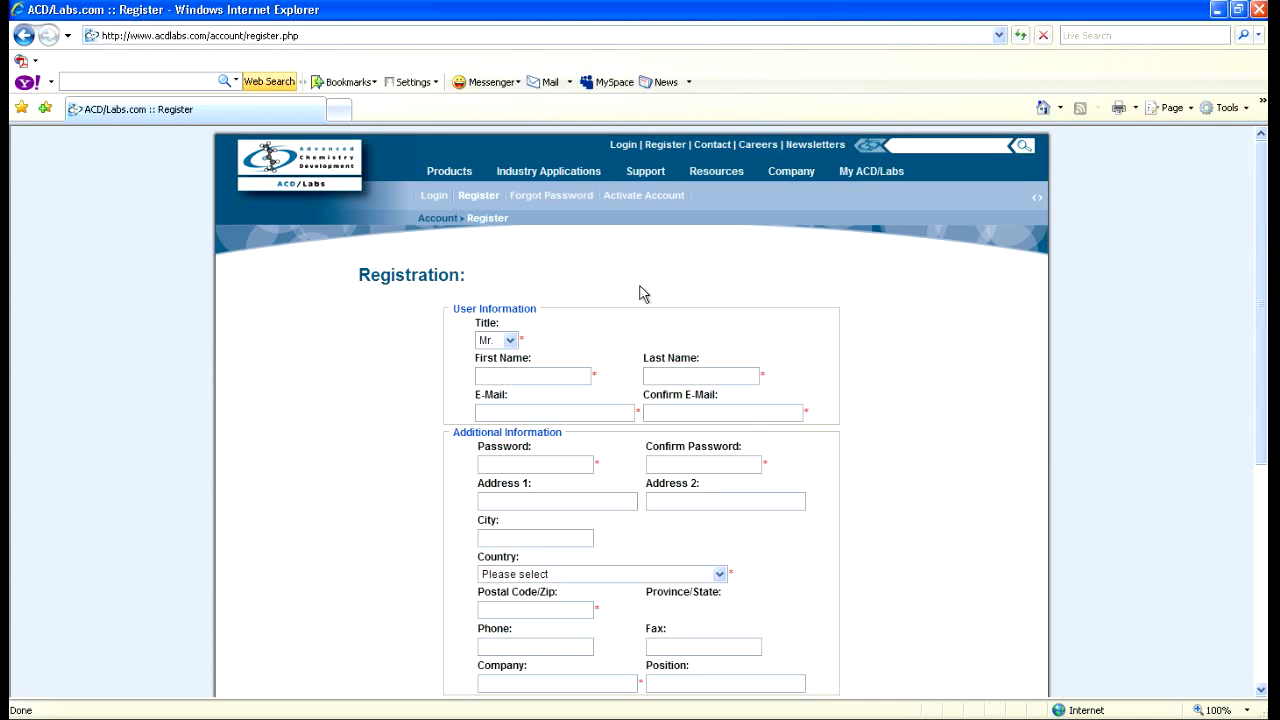
{"action": "key", "text": "super+Tab"}
{"action": "key", "text": "super+Tab"}
{"action": "key", "text": "super+Tab"}
{"action": "key", "text": "super+Tab"}
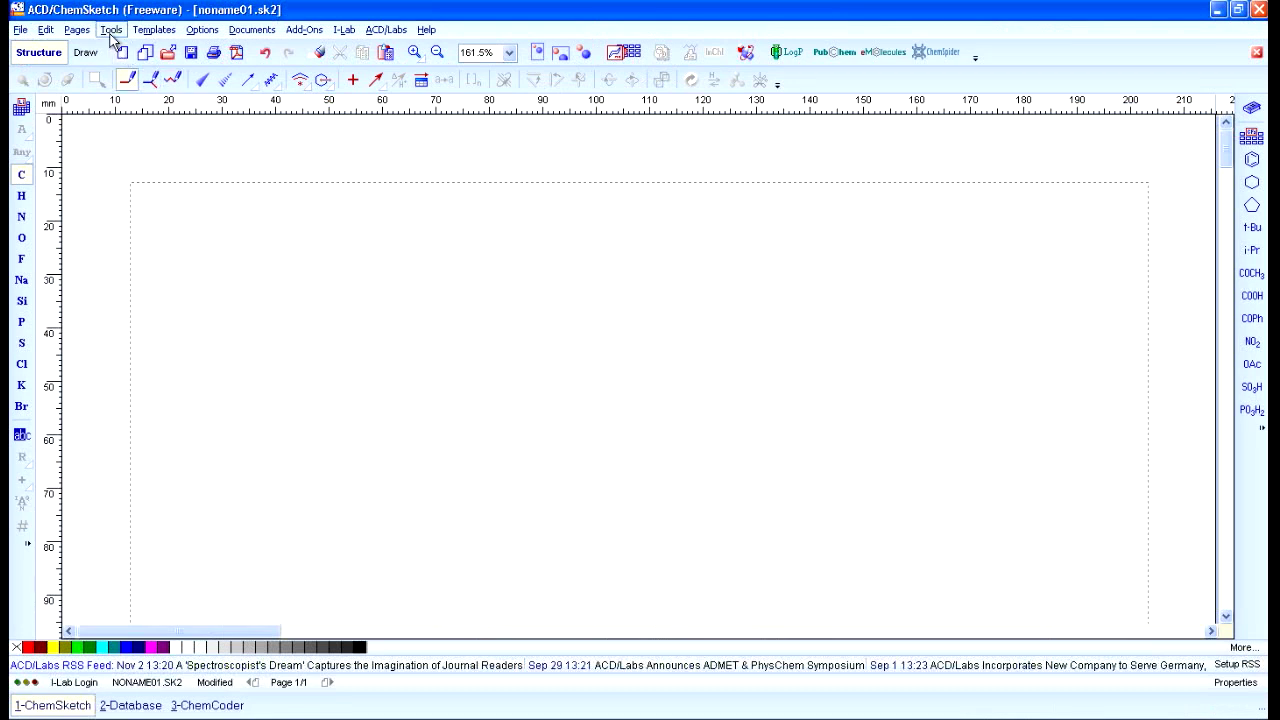
- Save the Normal structure style (symbol size 10, 7 mm bonds) as the default
{"action": "left_click", "coordinate": [113, 32]}
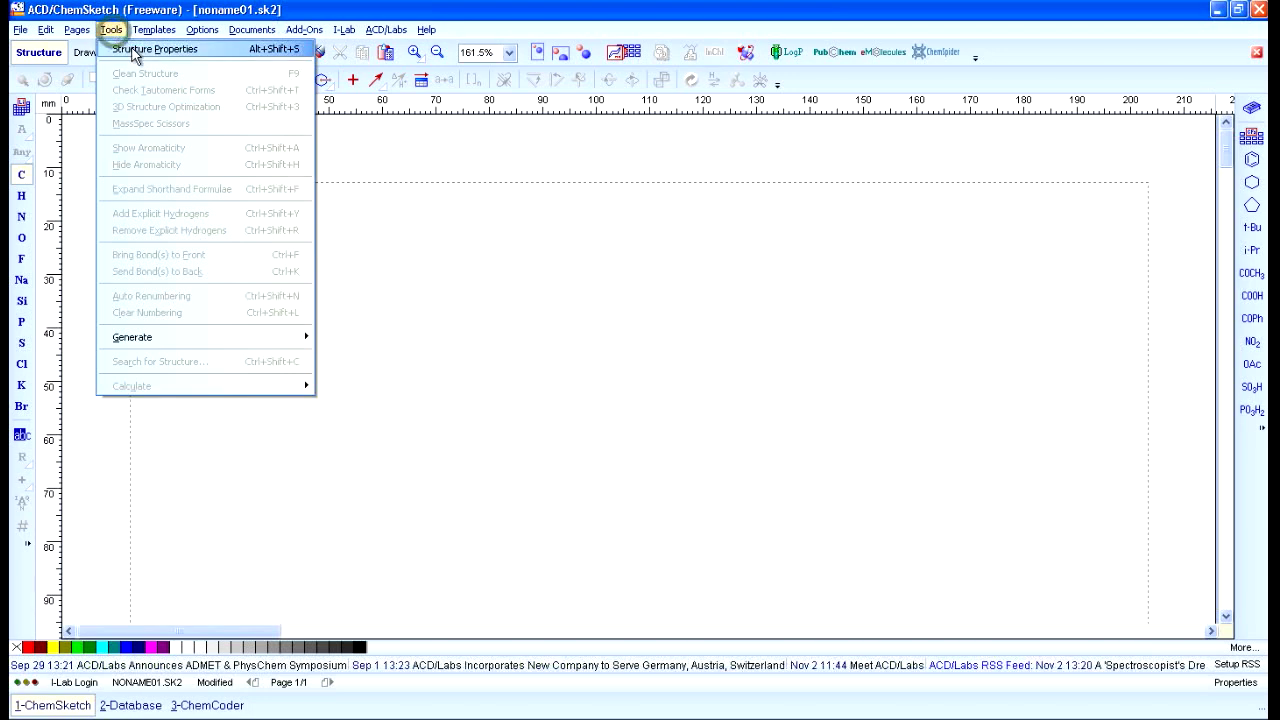
{"action": "left_click", "coordinate": [132, 50]}
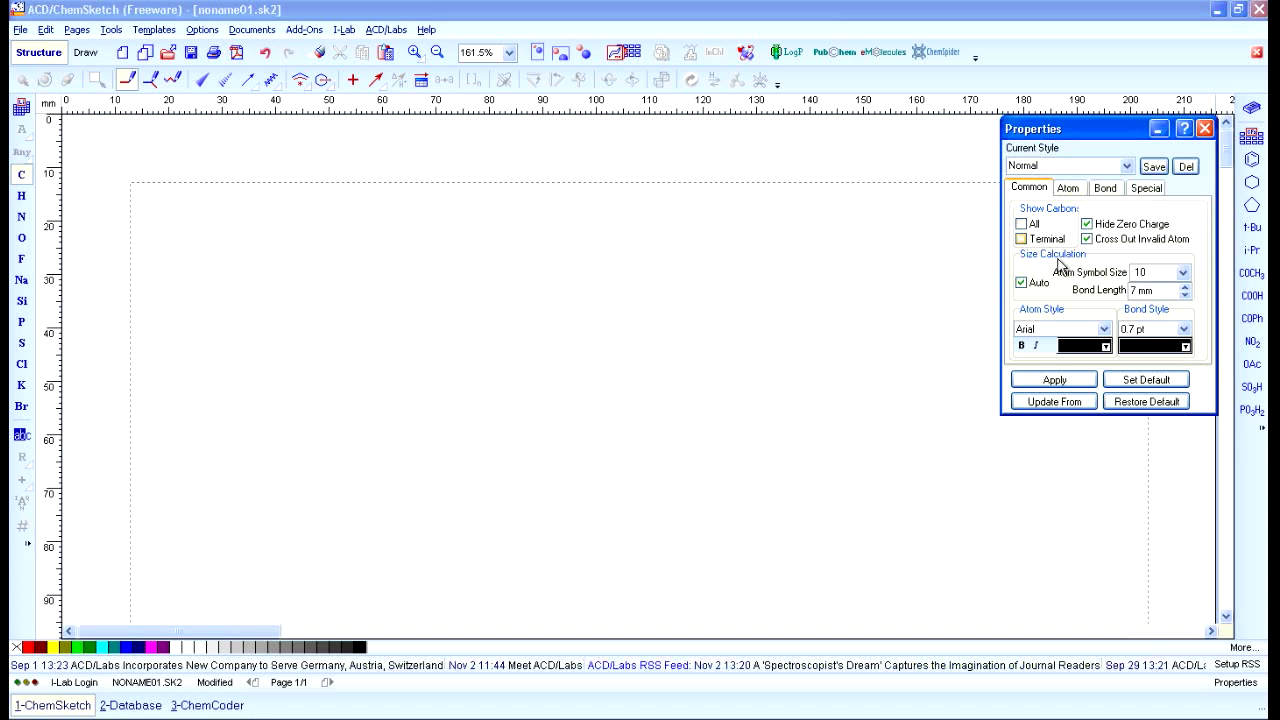
{"action": "left_click", "coordinate": [1143, 380]}
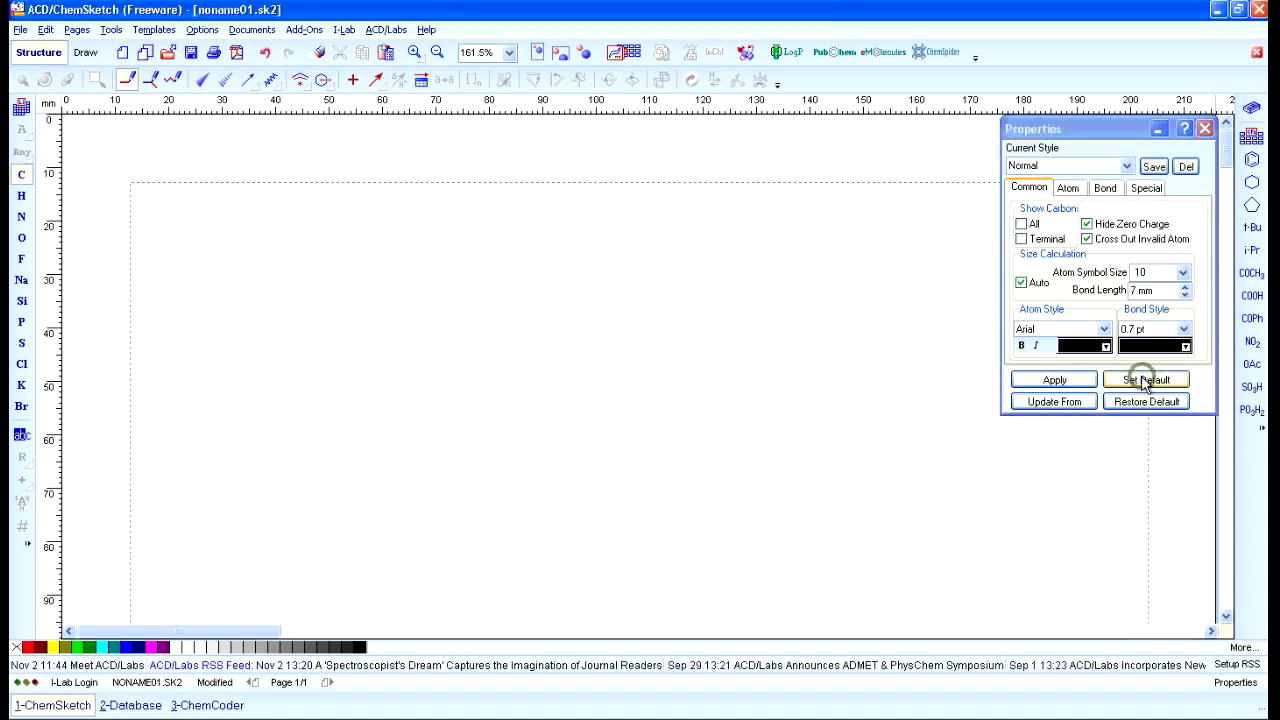
{"action": "left_click", "coordinate": [1205, 130]}
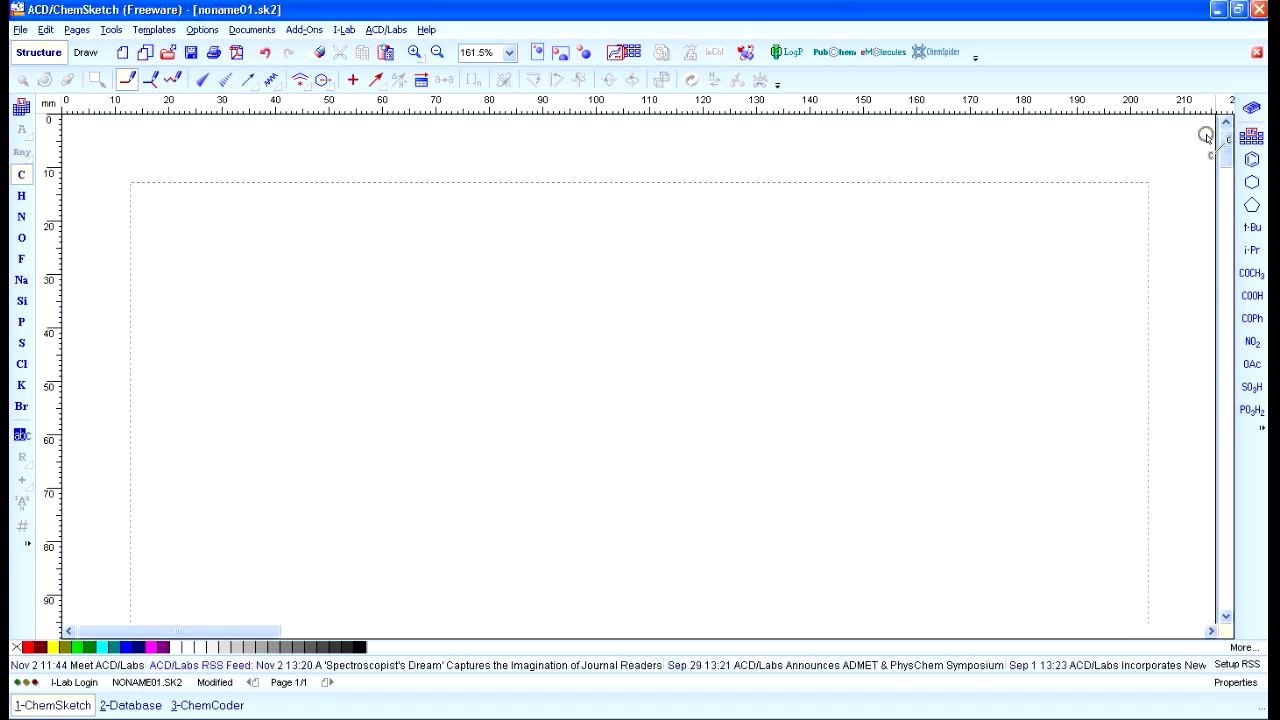
{"action": "left_click", "coordinate": [202, 30]}
{"action": "left_click", "coordinate": [222, 48]}
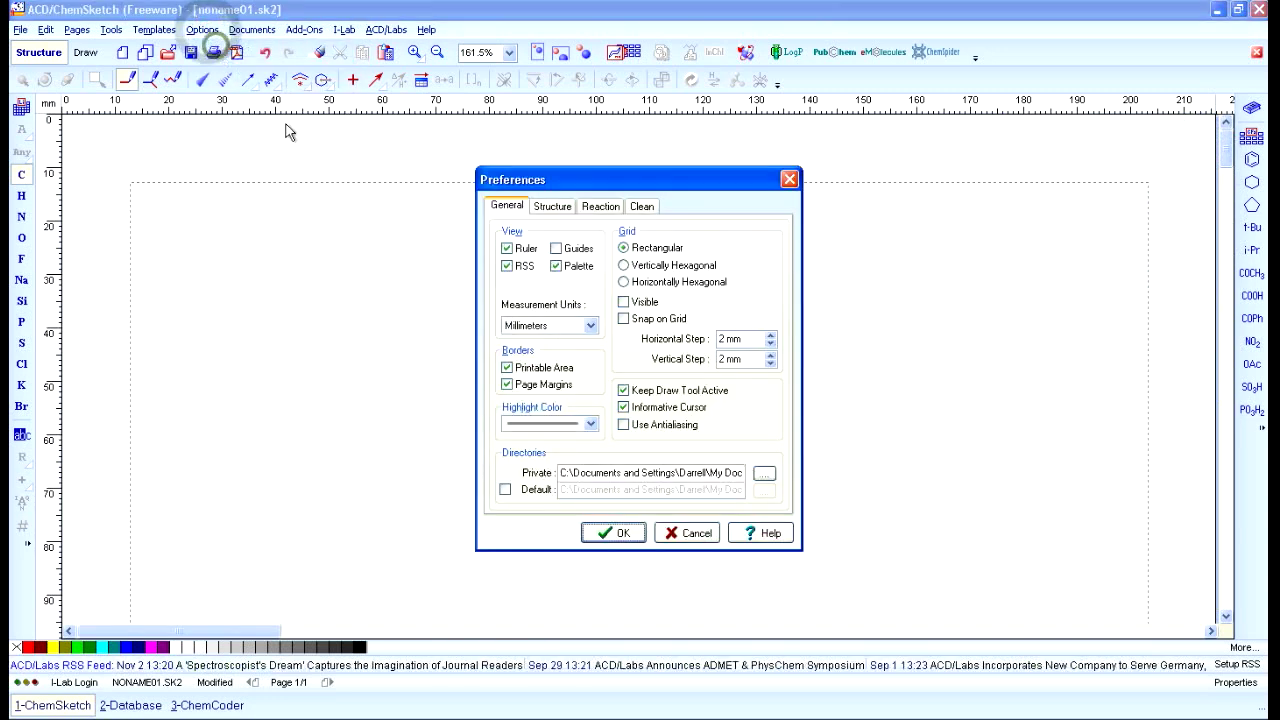
{"action": "left_click", "coordinate": [552, 208]}
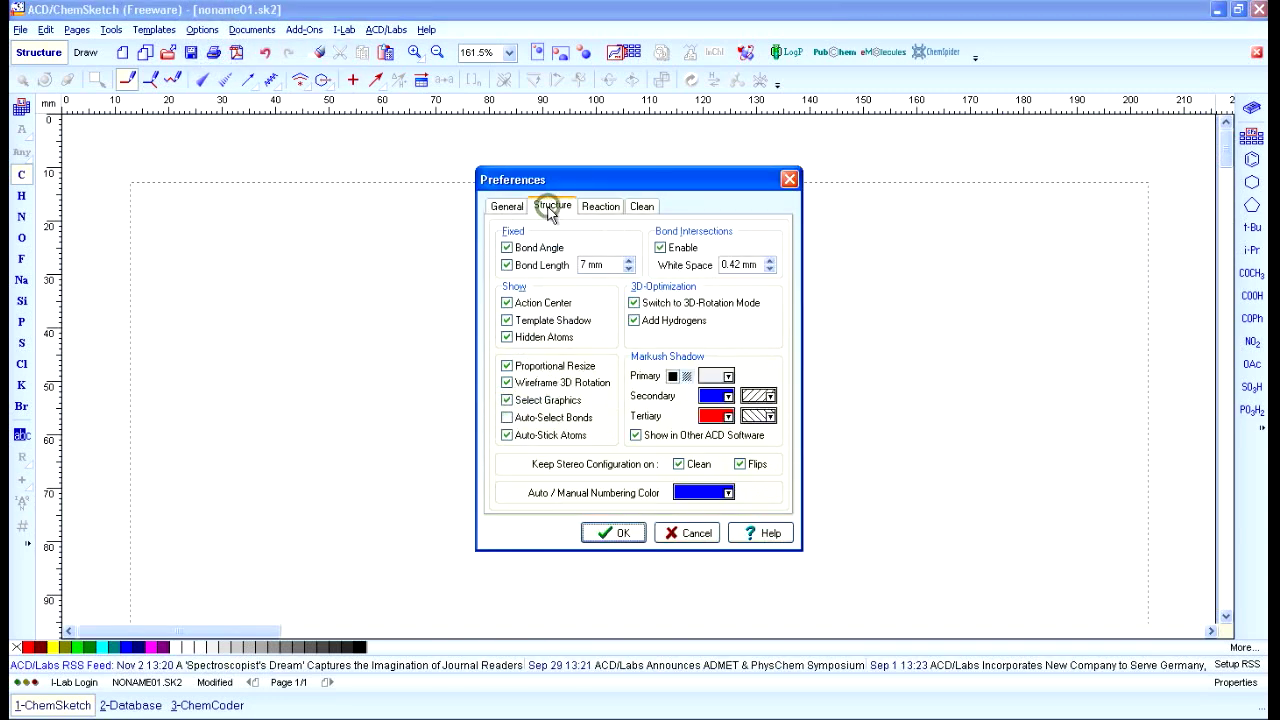
{"action": "left_click", "coordinate": [533, 247]}
{"action": "left_click", "coordinate": [538, 250]}
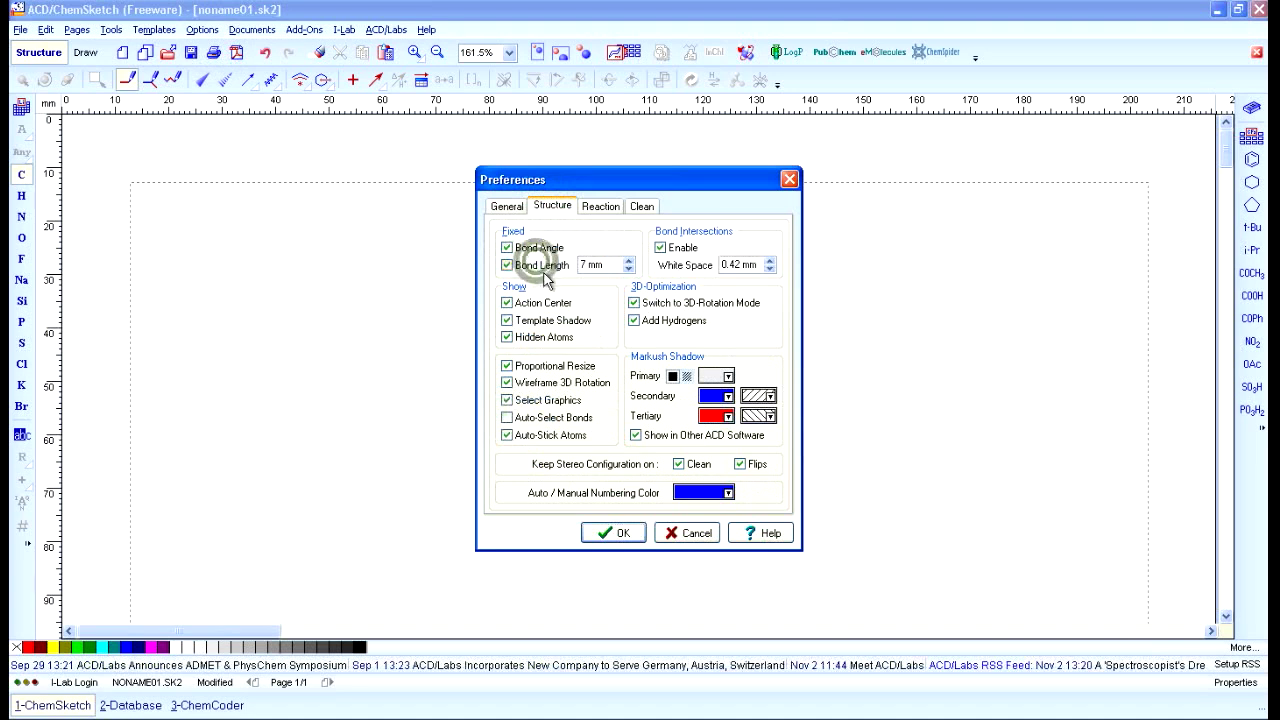
{"action": "left_click", "coordinate": [620, 532]}
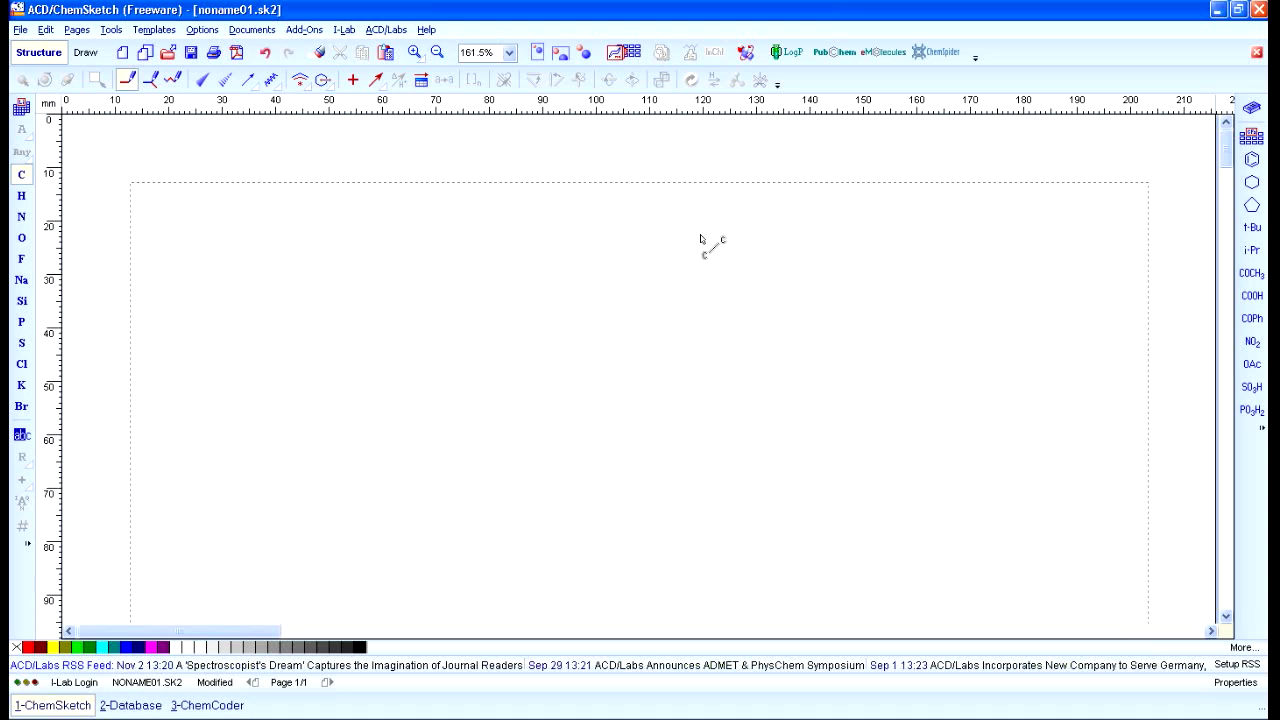
- Draw a carbon zigzag chain from a CH4 at upper right, with a middle-carbon branch (C9H20)
{"action": "left_click", "coordinate": [739, 268]}
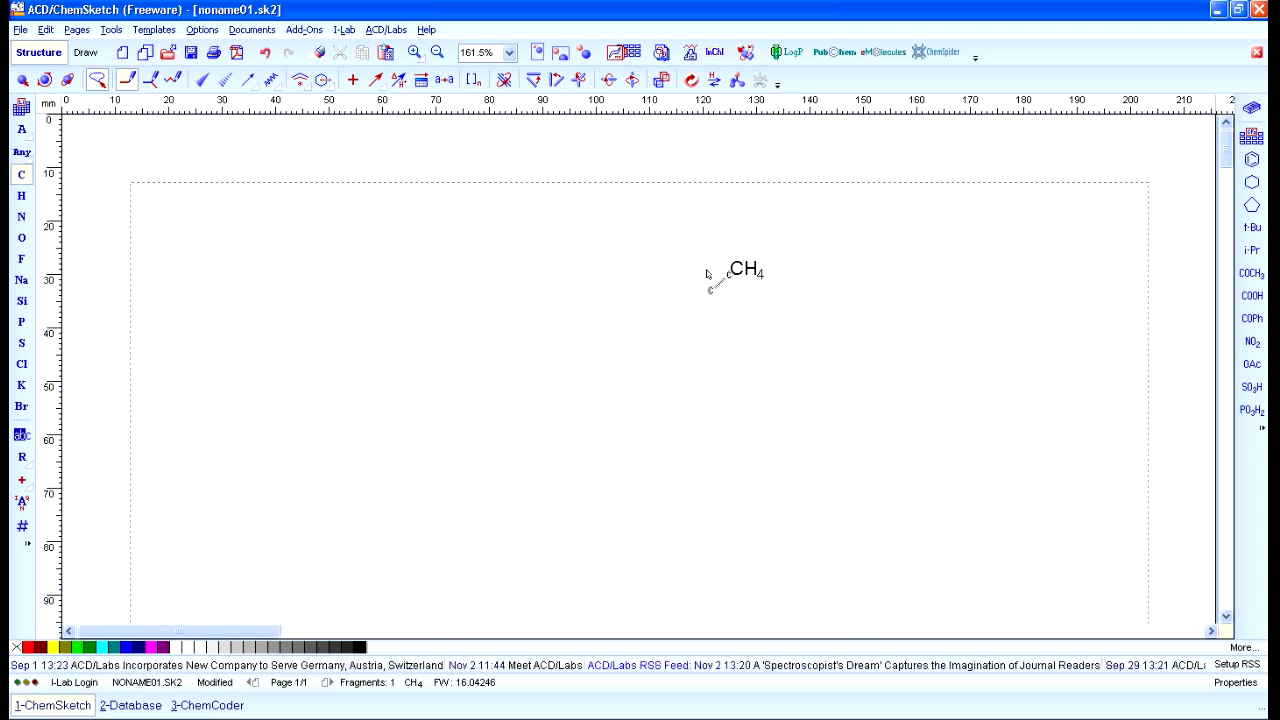
{"action": "left_click", "coordinate": [21, 177]}
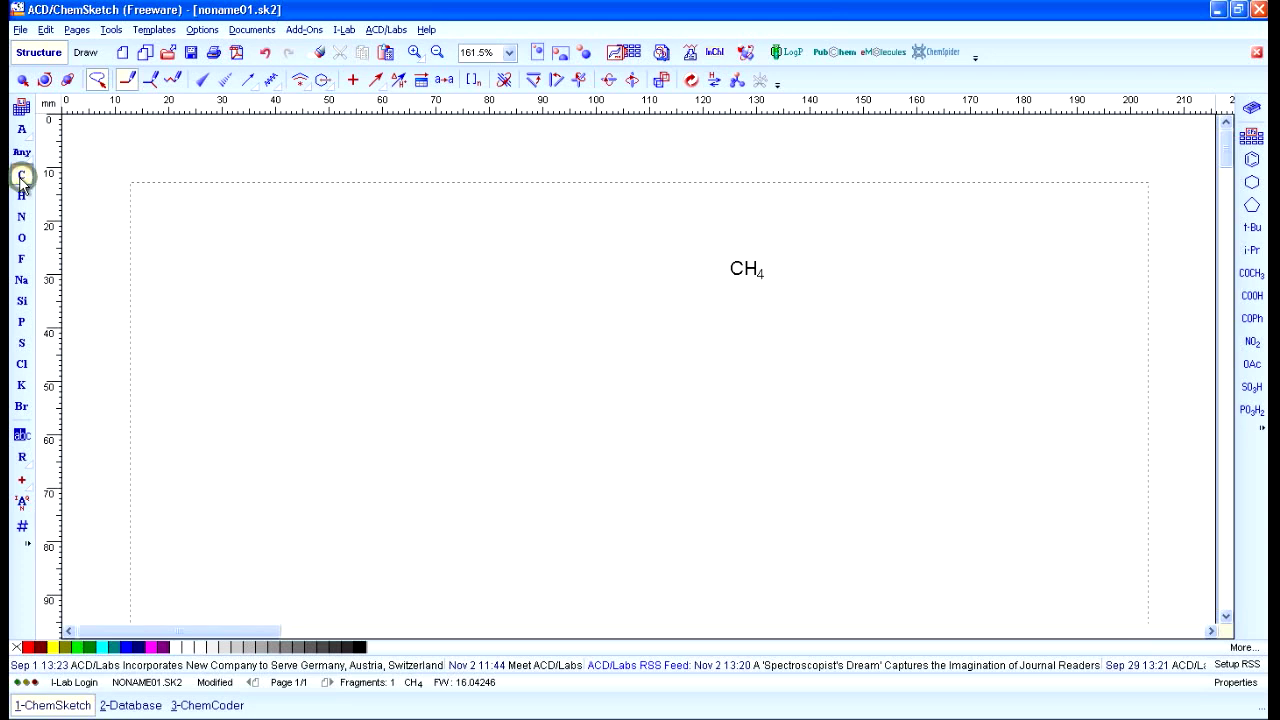
{"action": "left_click", "coordinate": [126, 86]}
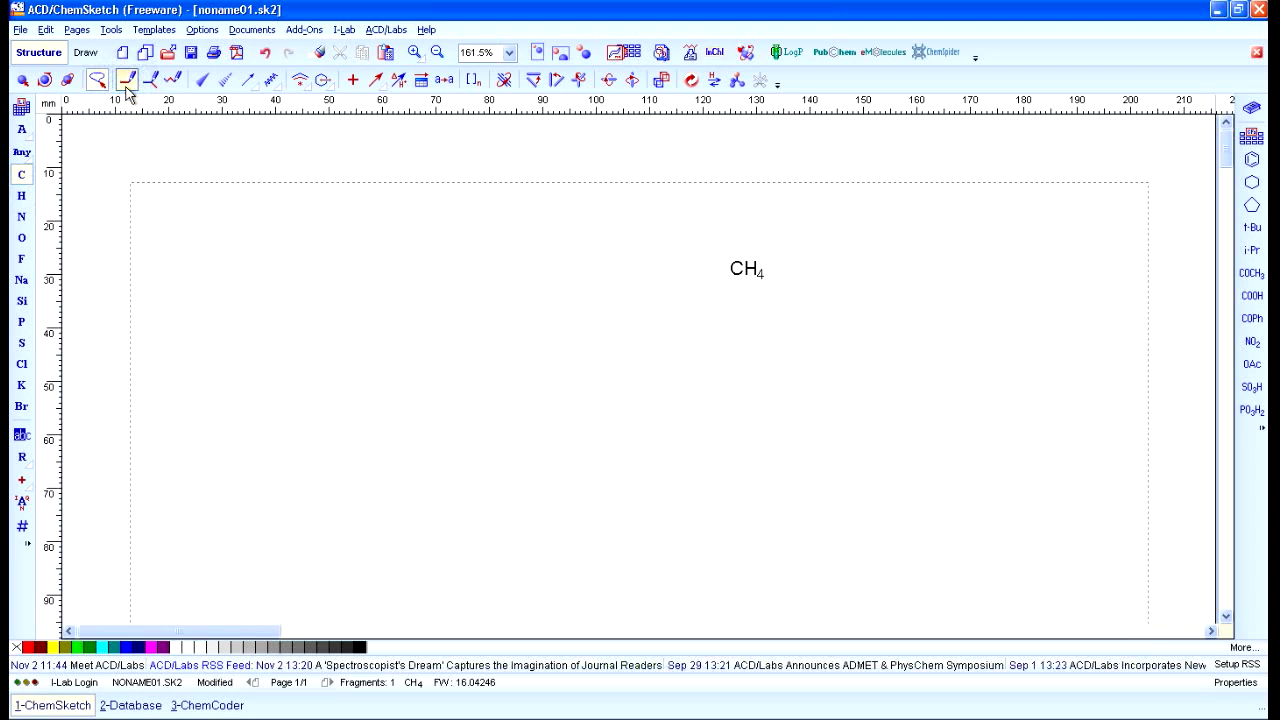
{"action": "left_click", "coordinate": [733, 279]}
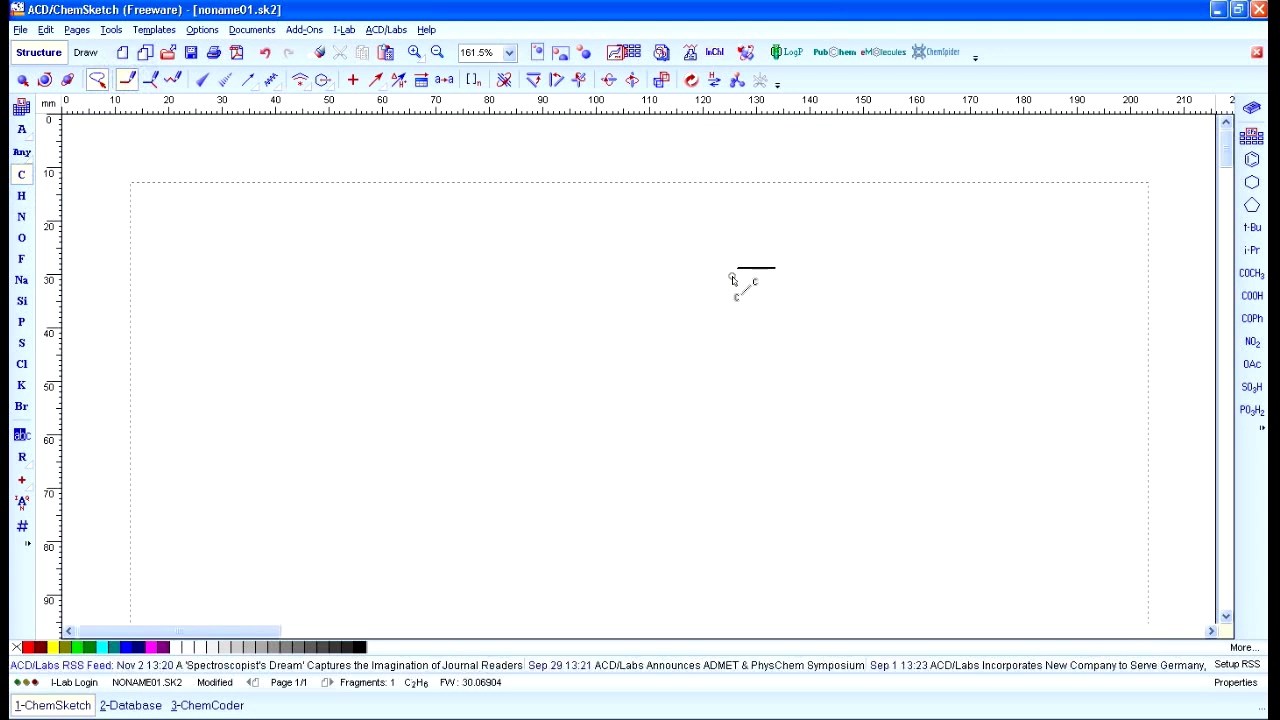
{"action": "left_click", "coordinate": [776, 272]}
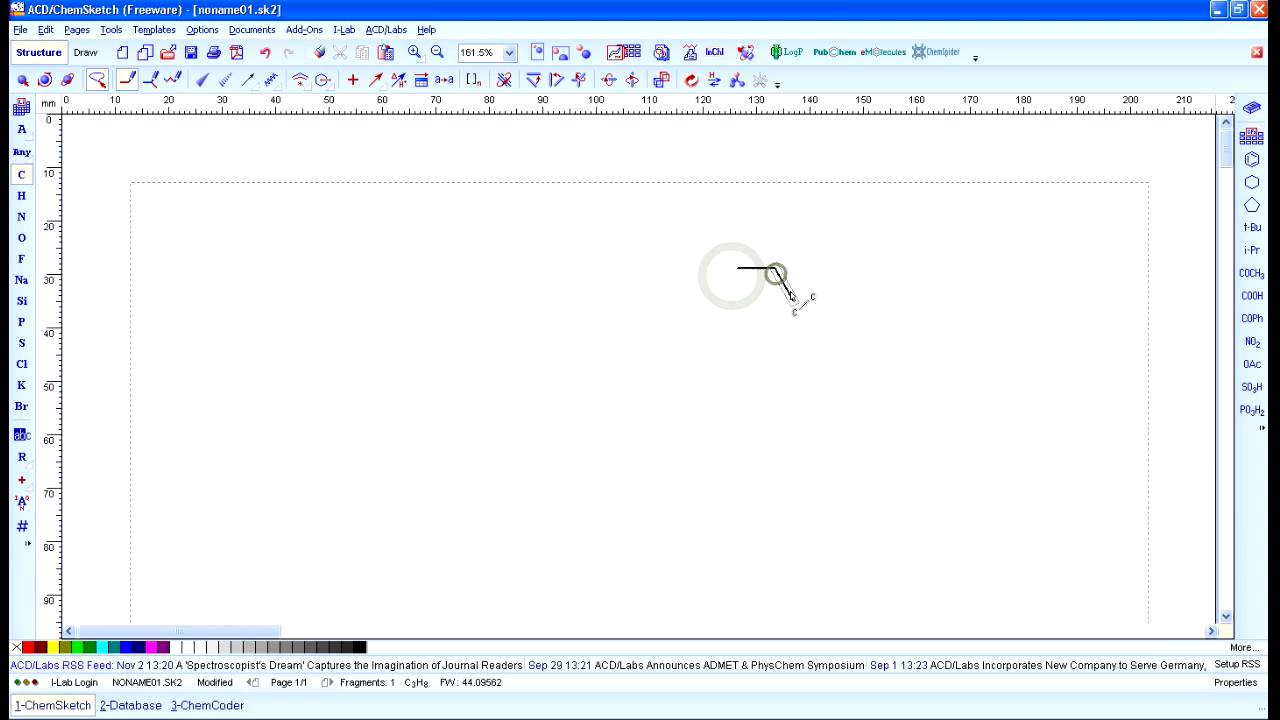
{"action": "left_click", "coordinate": [796, 300]}
{"action": "left_click", "coordinate": [830, 302]}
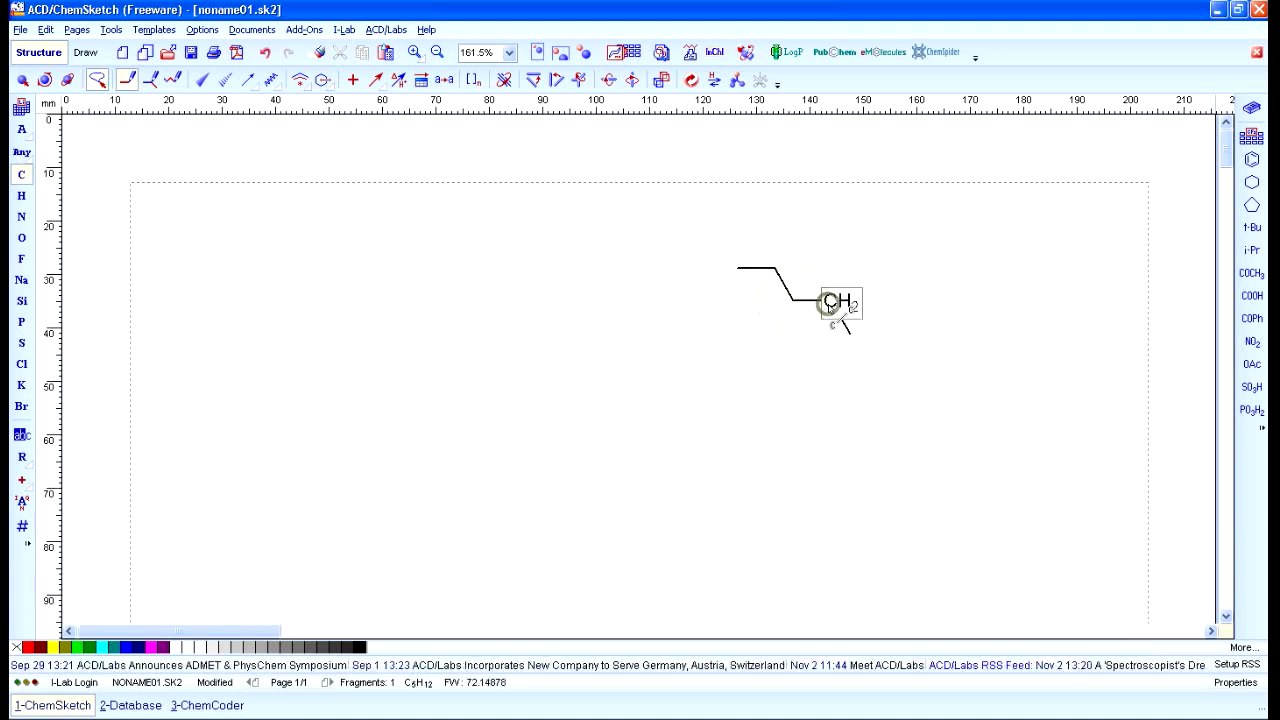
{"action": "left_click", "coordinate": [849, 332]}
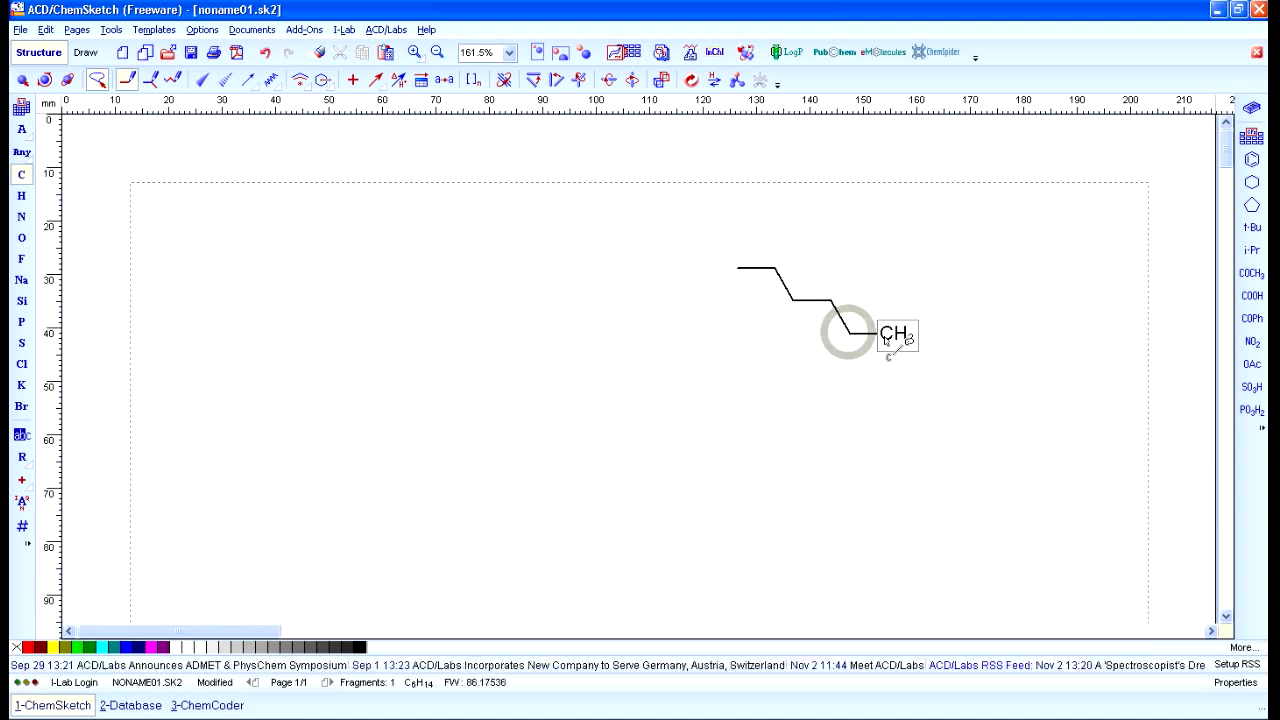
{"action": "left_click", "coordinate": [884, 339]}
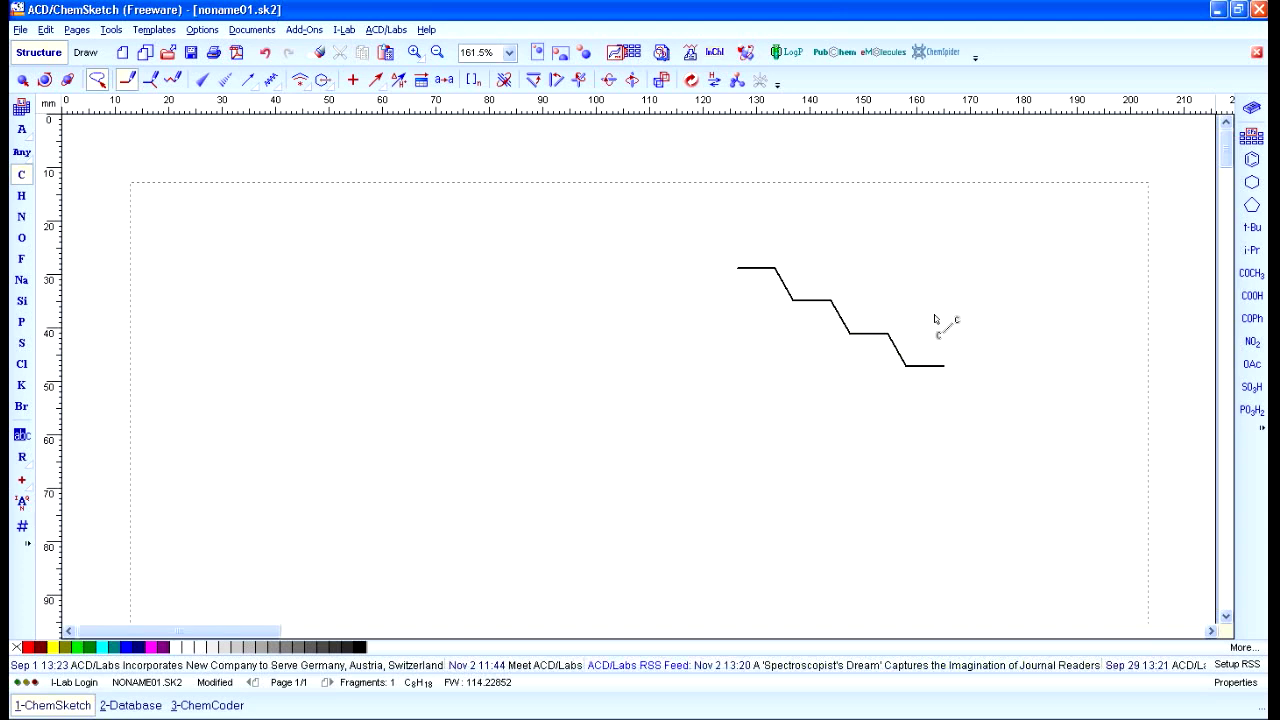
{"action": "left_click", "coordinate": [838, 302]}
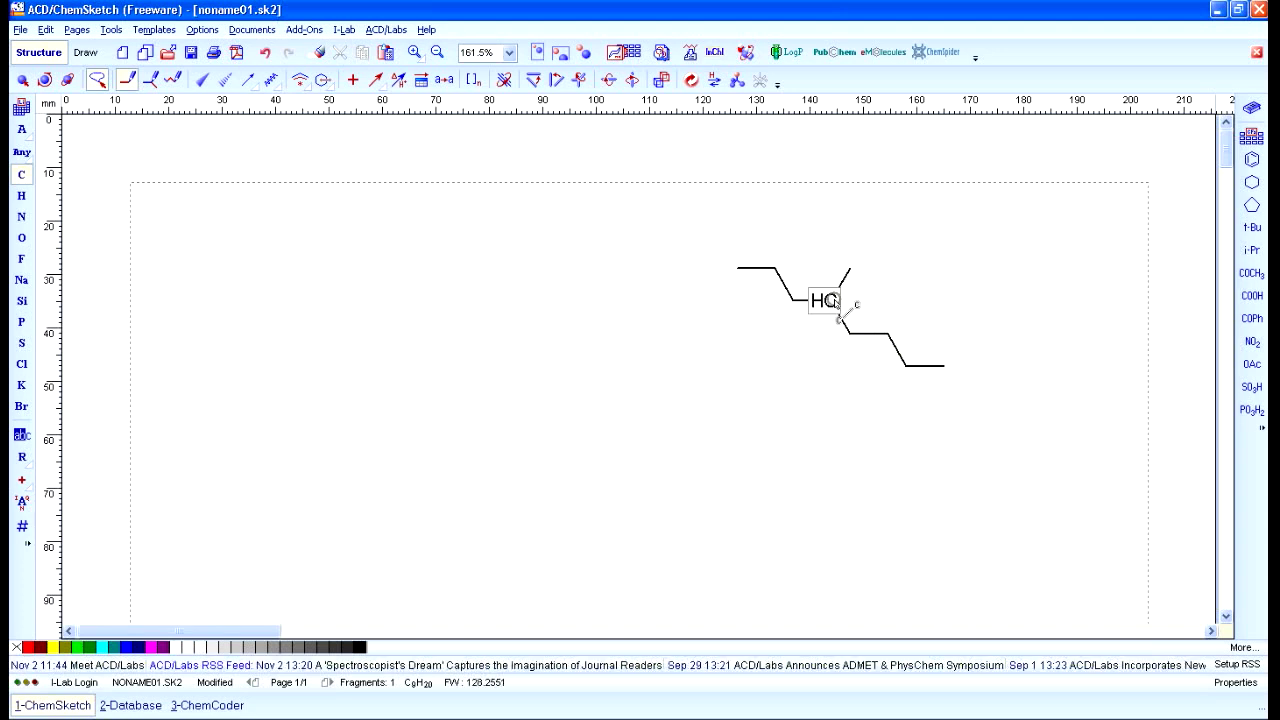
- Lengthen the middle-carbon branch and add an NH2 beside the branch point, giving C11H25N
{"action": "left_click", "coordinate": [850, 270]}
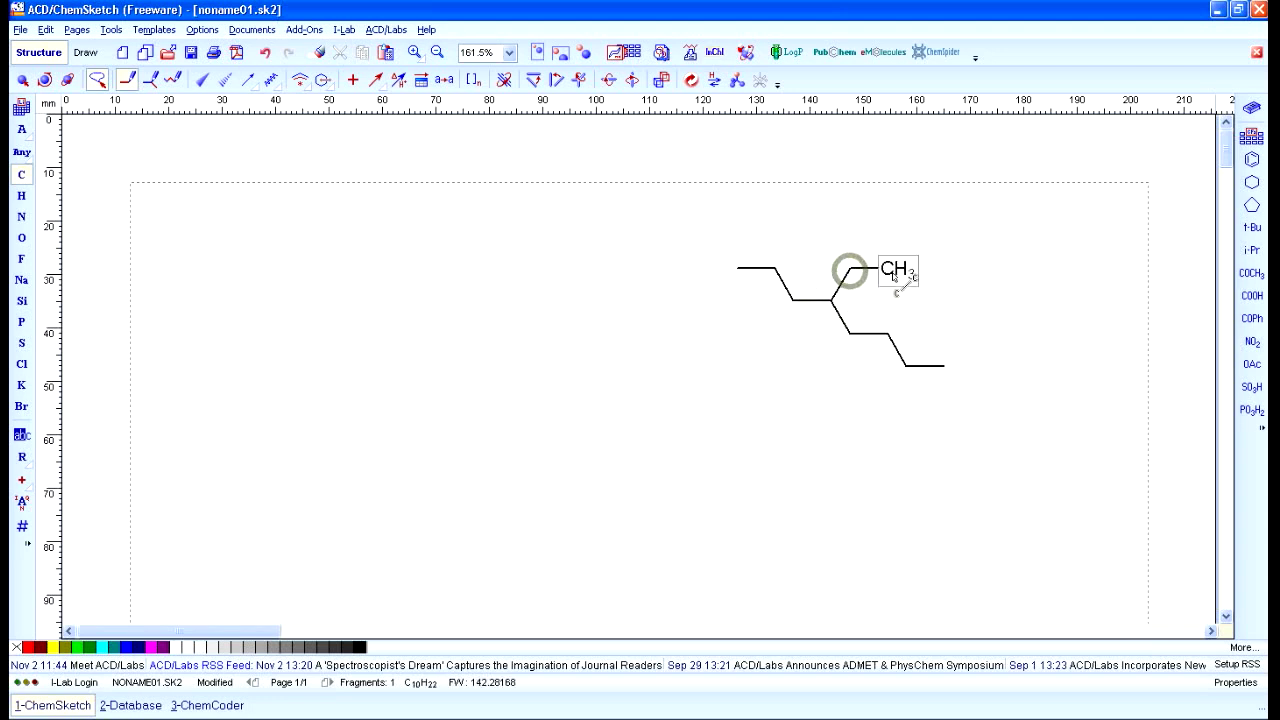
{"action": "left_click", "coordinate": [889, 268]}
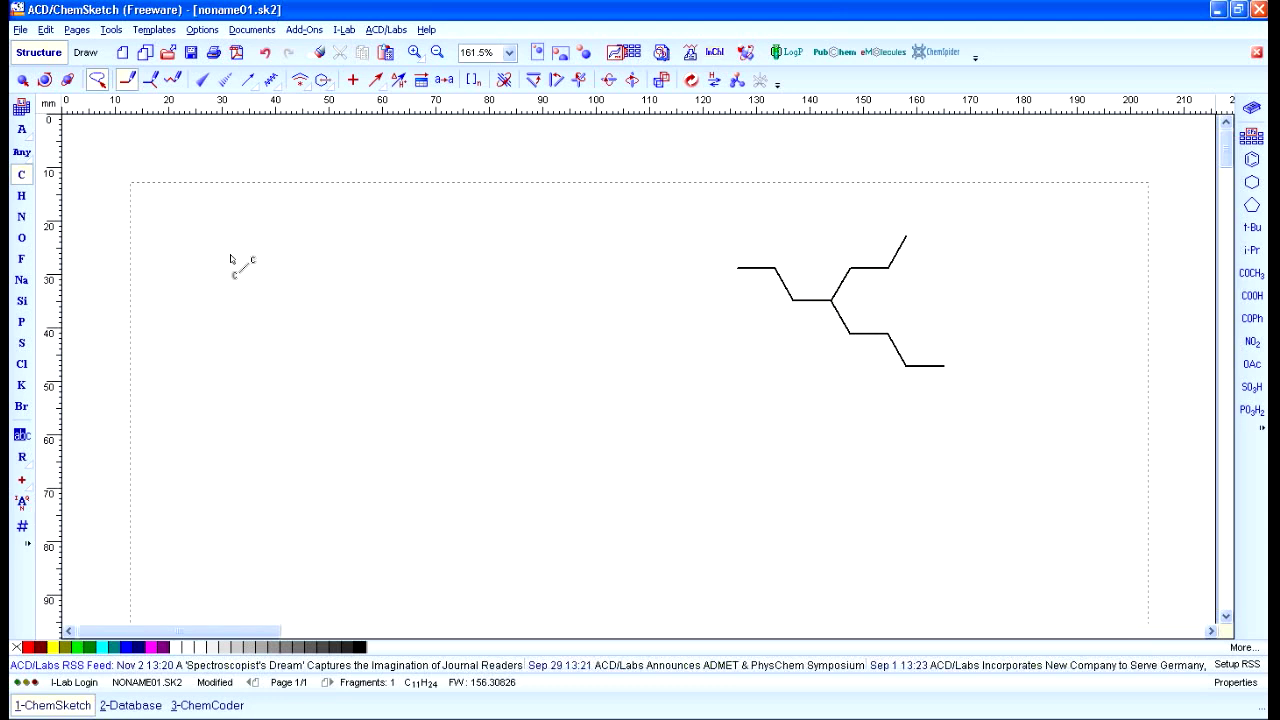
{"action": "left_click", "coordinate": [21, 217]}
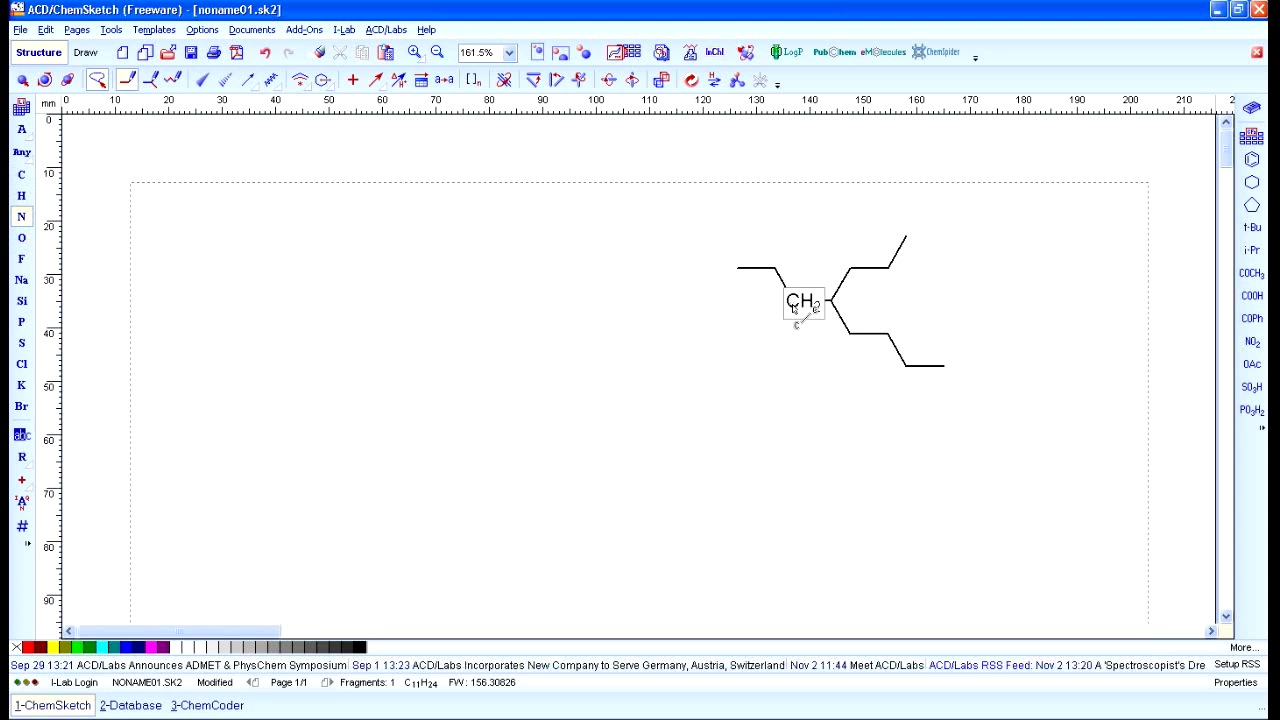
{"action": "left_click", "coordinate": [794, 302]}
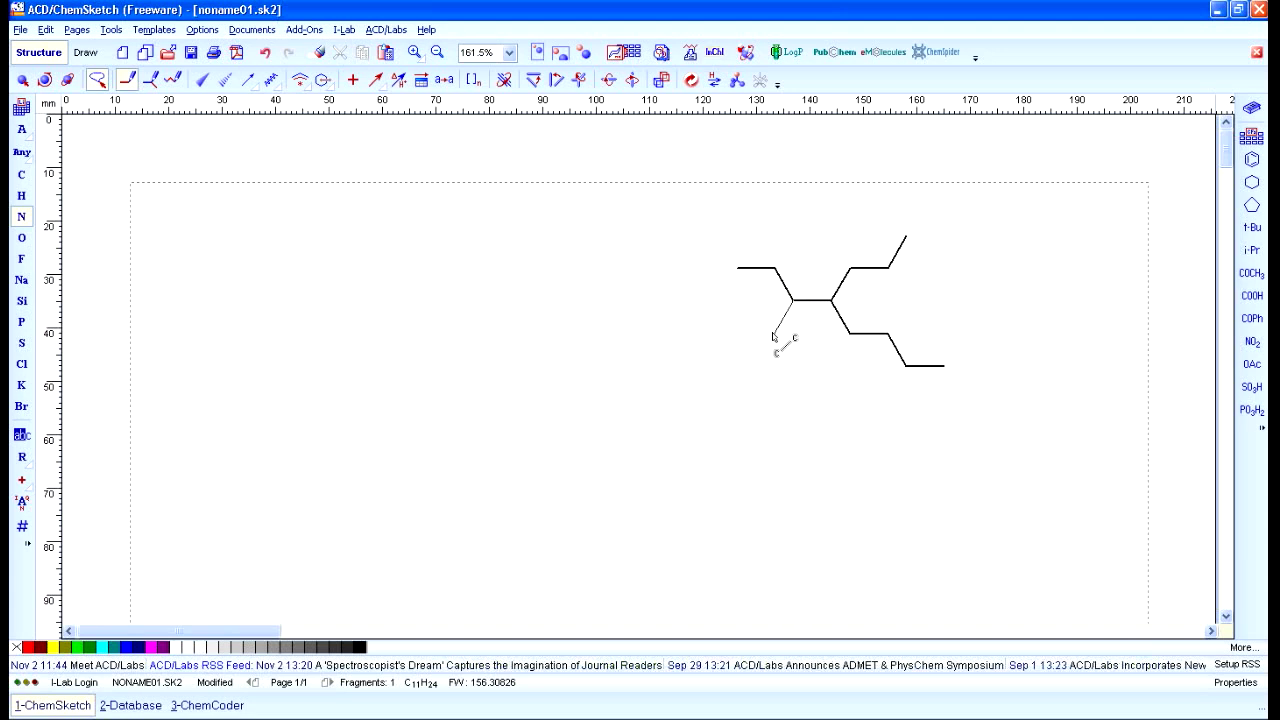
{"action": "left_click", "coordinate": [773, 336]}
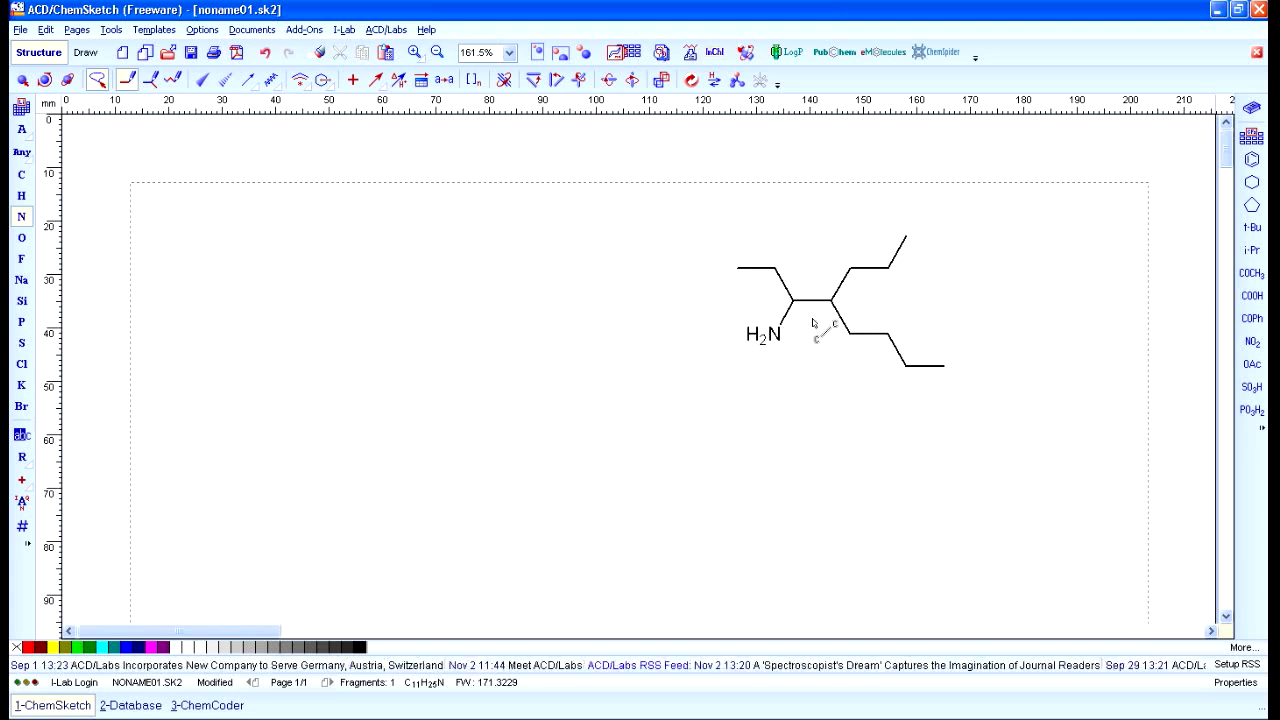
- Attach a benzene ring to the lower chain's terminal atom, giving C17H29N
{"action": "left_click", "coordinate": [1251, 180]}
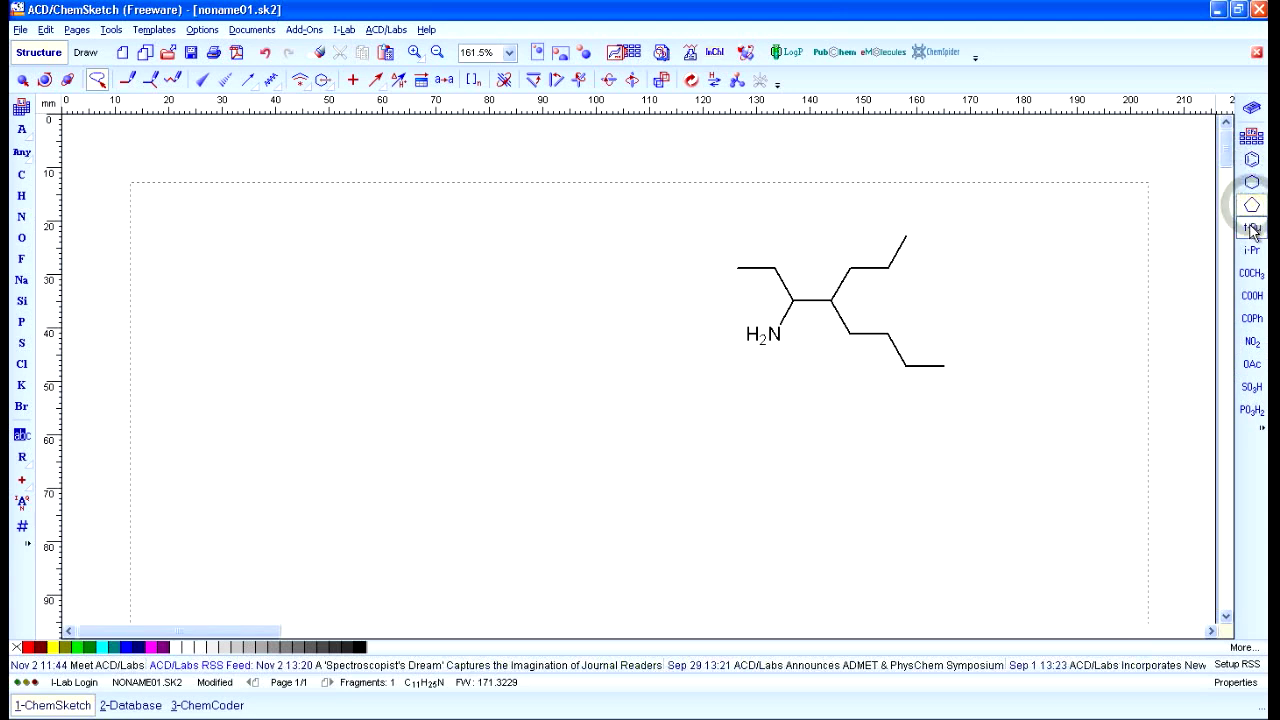
{"action": "left_click", "coordinate": [1251, 162]}
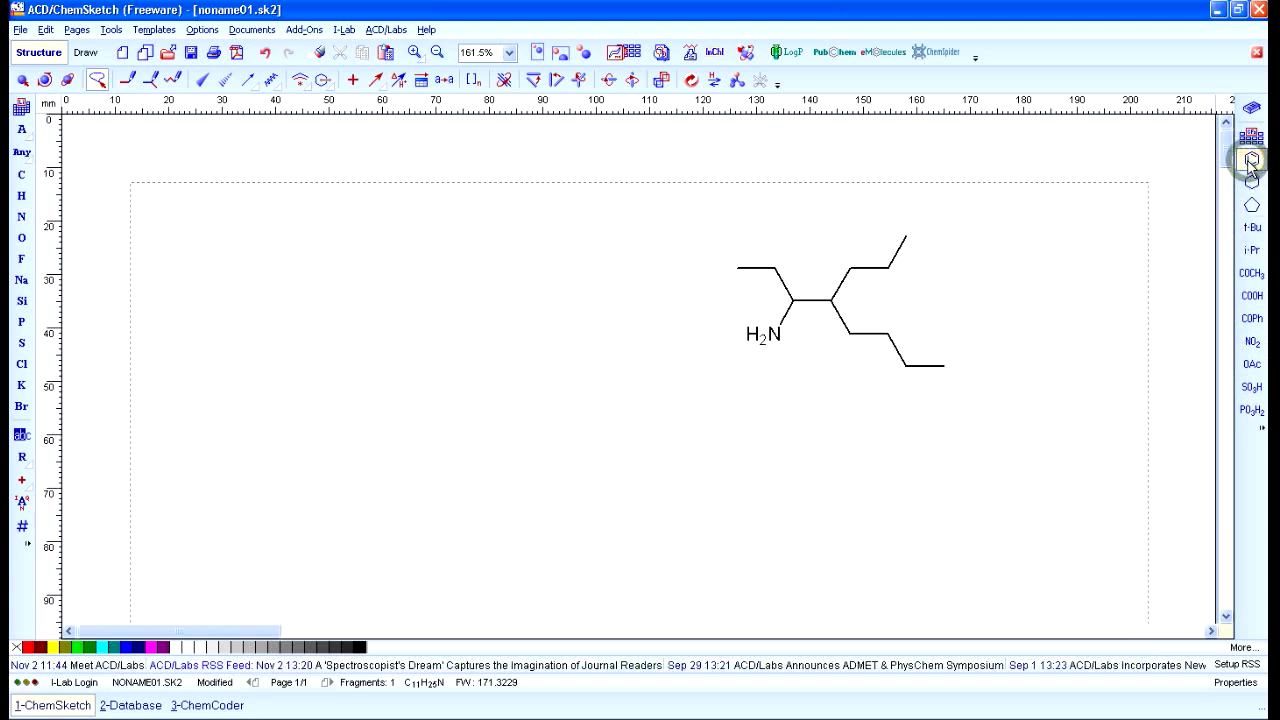
{"action": "left_click", "coordinate": [947, 372]}
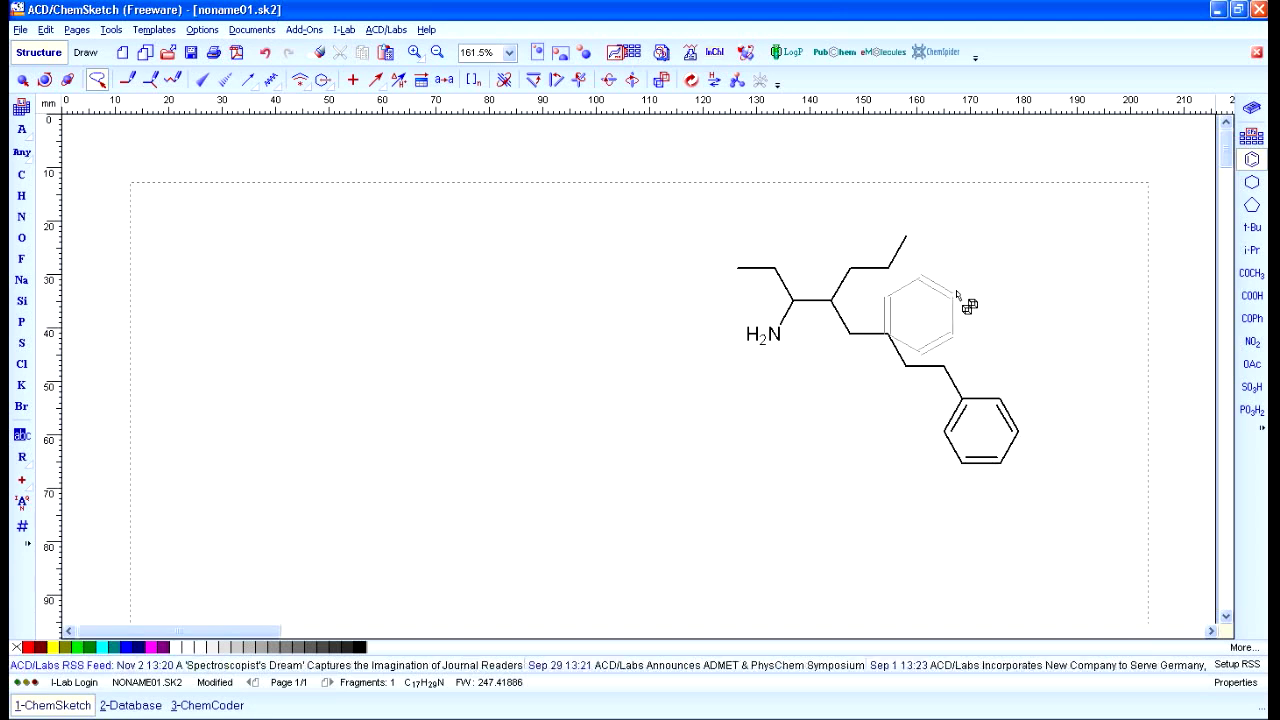
- Replace the terminal methyl with OH and add a second OH on the branch carbon
{"action": "left_click", "coordinate": [21, 237]}
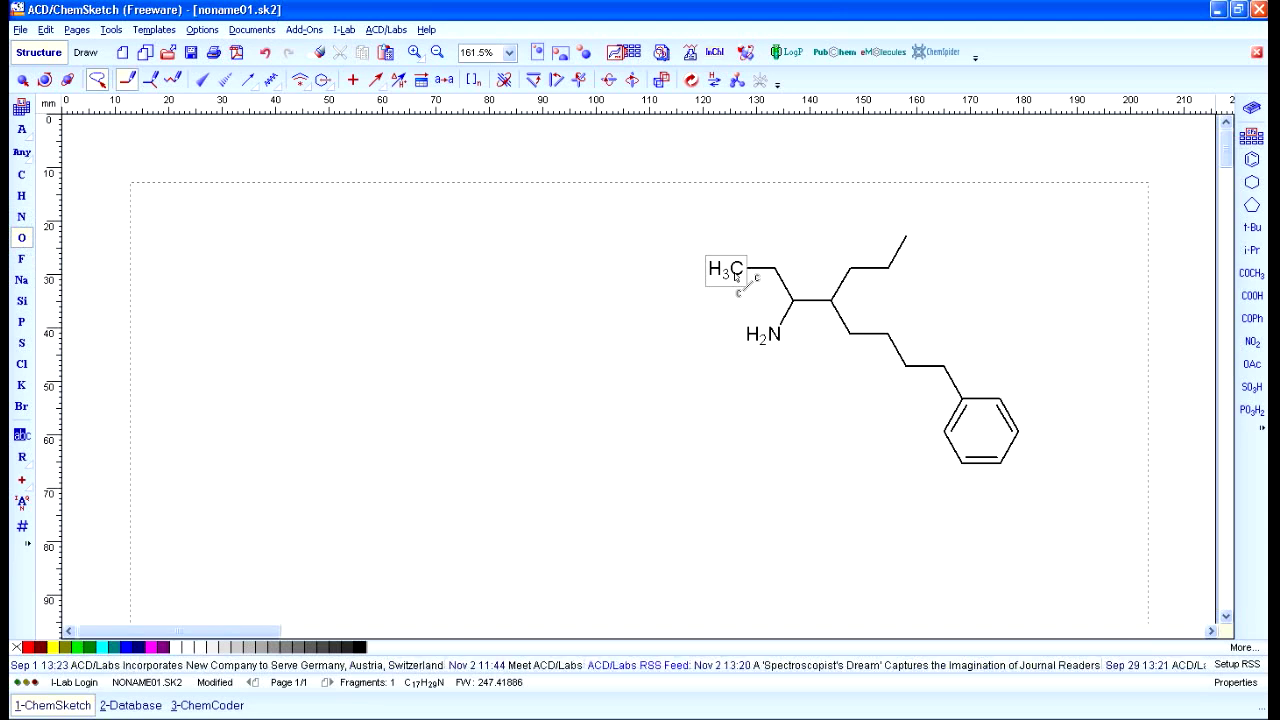
{"action": "left_click", "coordinate": [735, 277]}
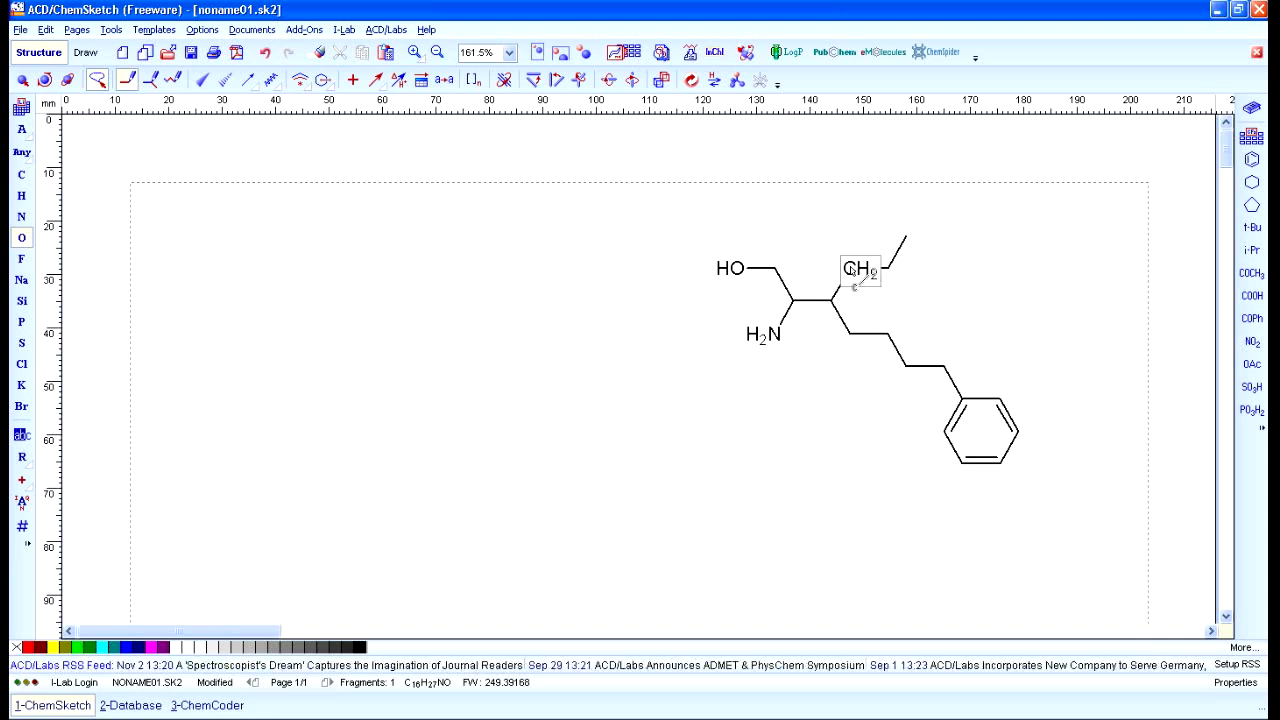
{"action": "left_click", "coordinate": [853, 270]}
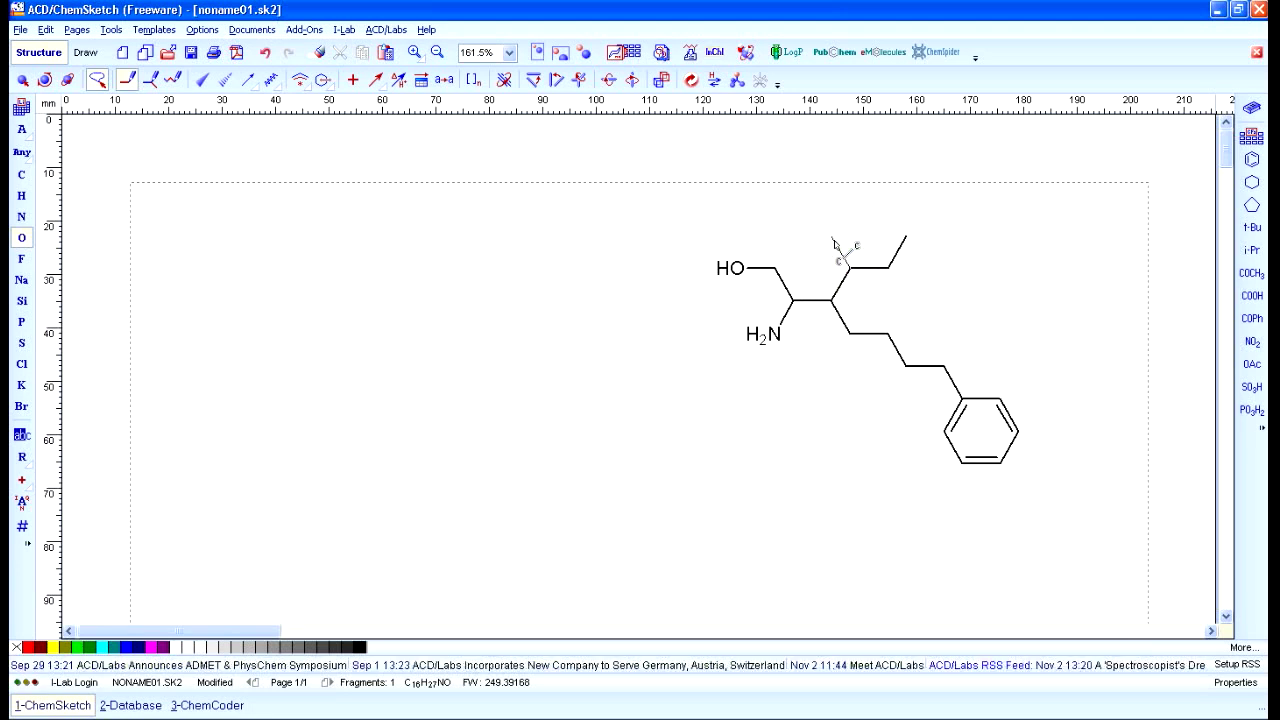
{"action": "left_click_drag", "start_coordinate": [834, 244], "coordinate": [832, 240]}
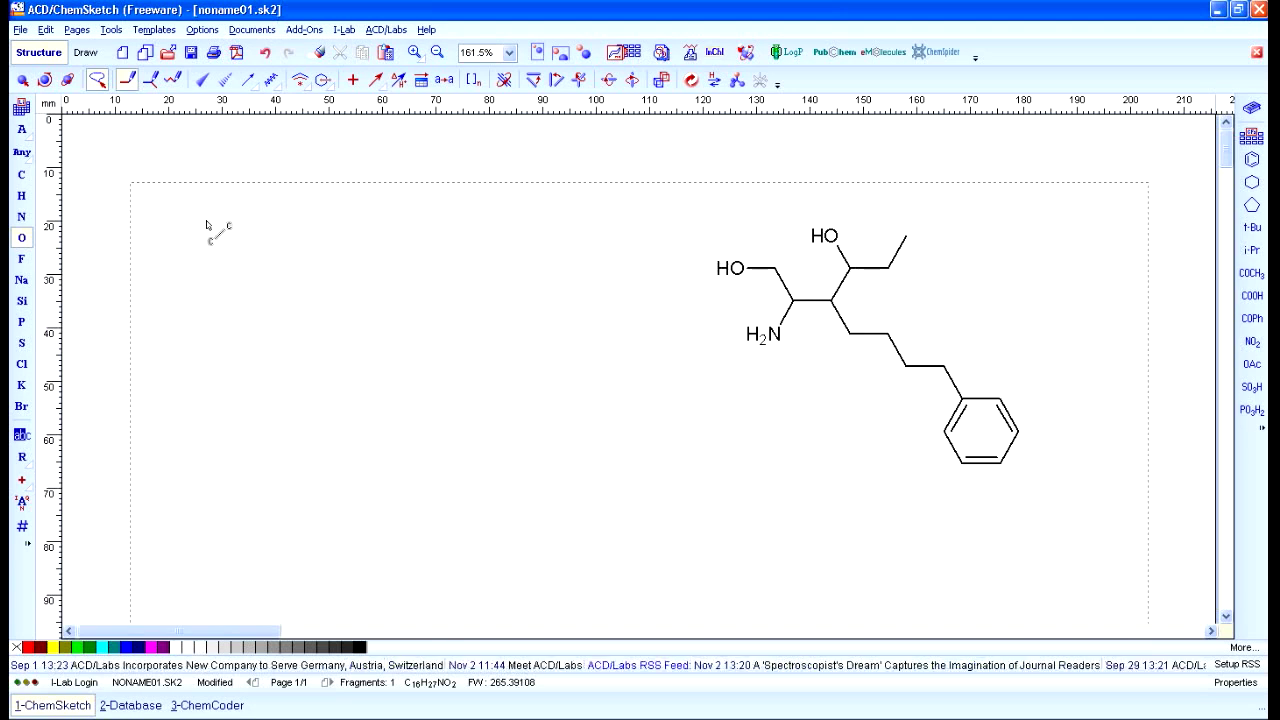
- Draw a new, separate zigzag carbon chain on the left side of the canvas
{"action": "left_click", "coordinate": [22, 176]}
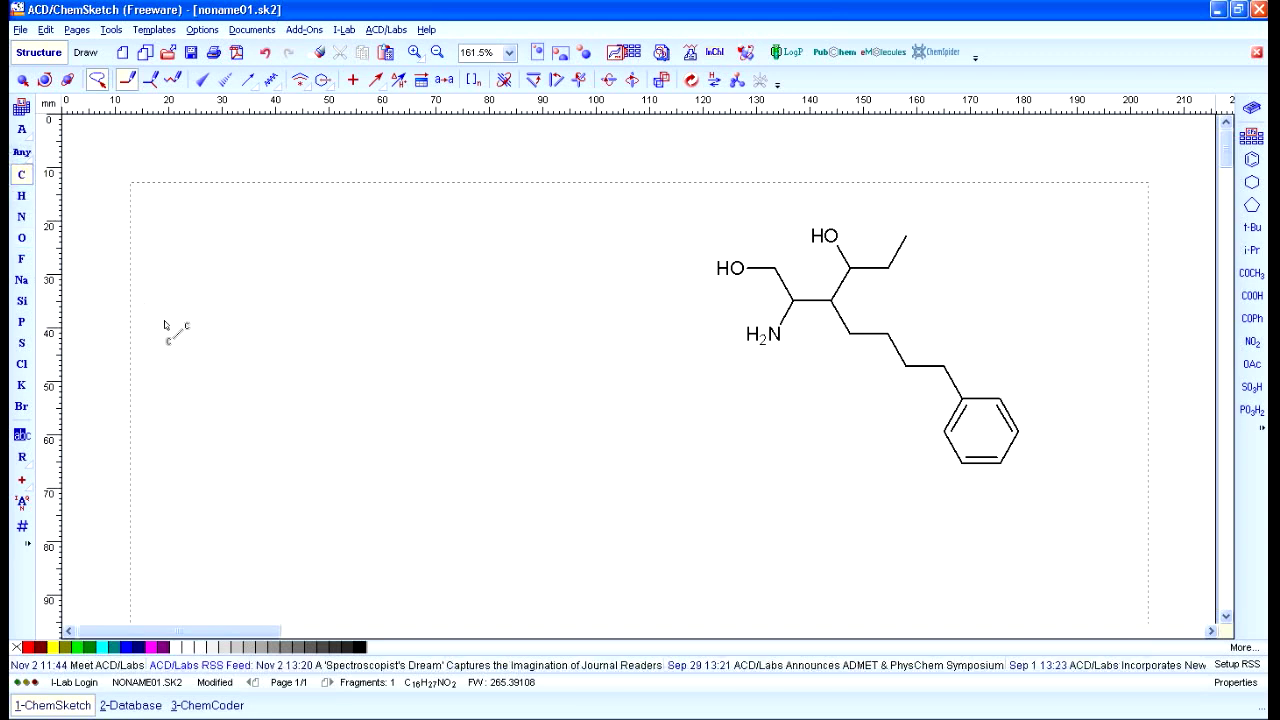
{"action": "left_click", "coordinate": [189, 324]}
{"action": "left_click_drag", "start_coordinate": [190, 322], "coordinate": [222, 316]}
{"action": "left_click", "coordinate": [223, 308]}
{"action": "left_click", "coordinate": [250, 328]}
{"action": "left_click", "coordinate": [277, 306]}
{"action": "left_click", "coordinate": [301, 332]}
{"action": "left_click", "coordinate": [333, 314]}
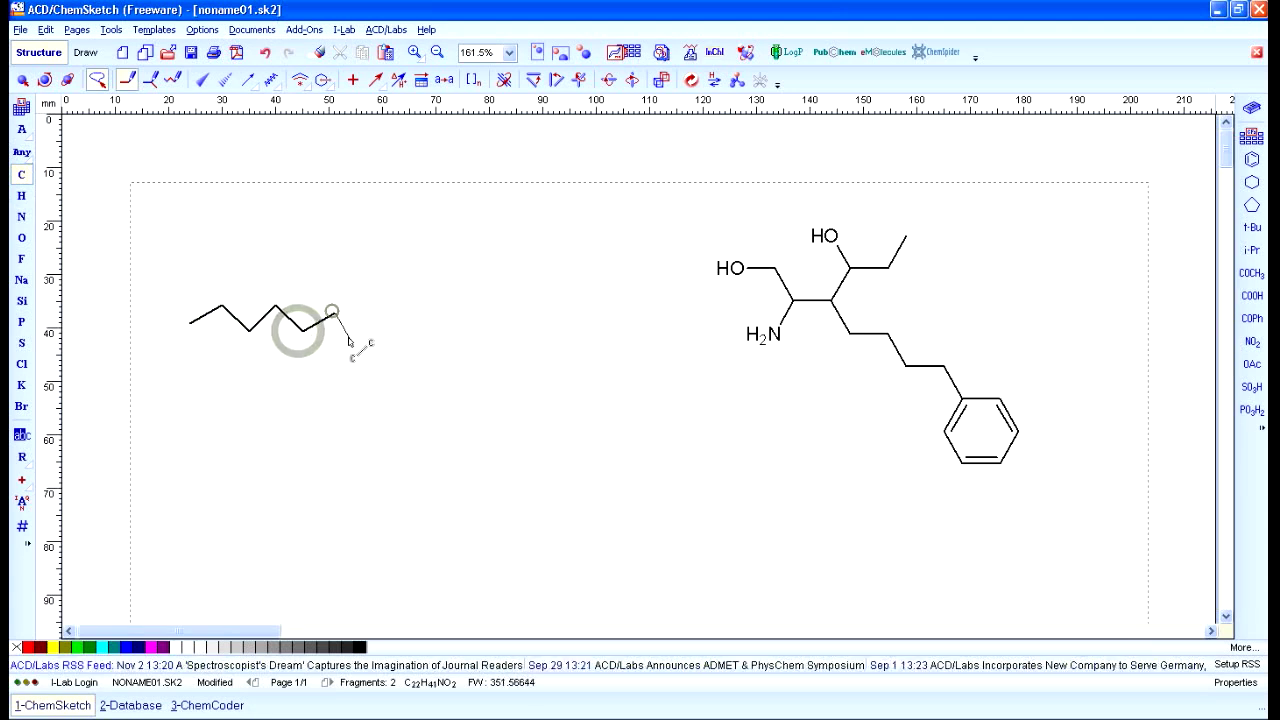
- Add a branch at the chain's end and an ethyl side chain below it (C28H53NO2 total)
{"action": "left_click", "coordinate": [360, 345]}
{"action": "left_click", "coordinate": [390, 330]}
{"action": "left_click", "coordinate": [352, 347]}
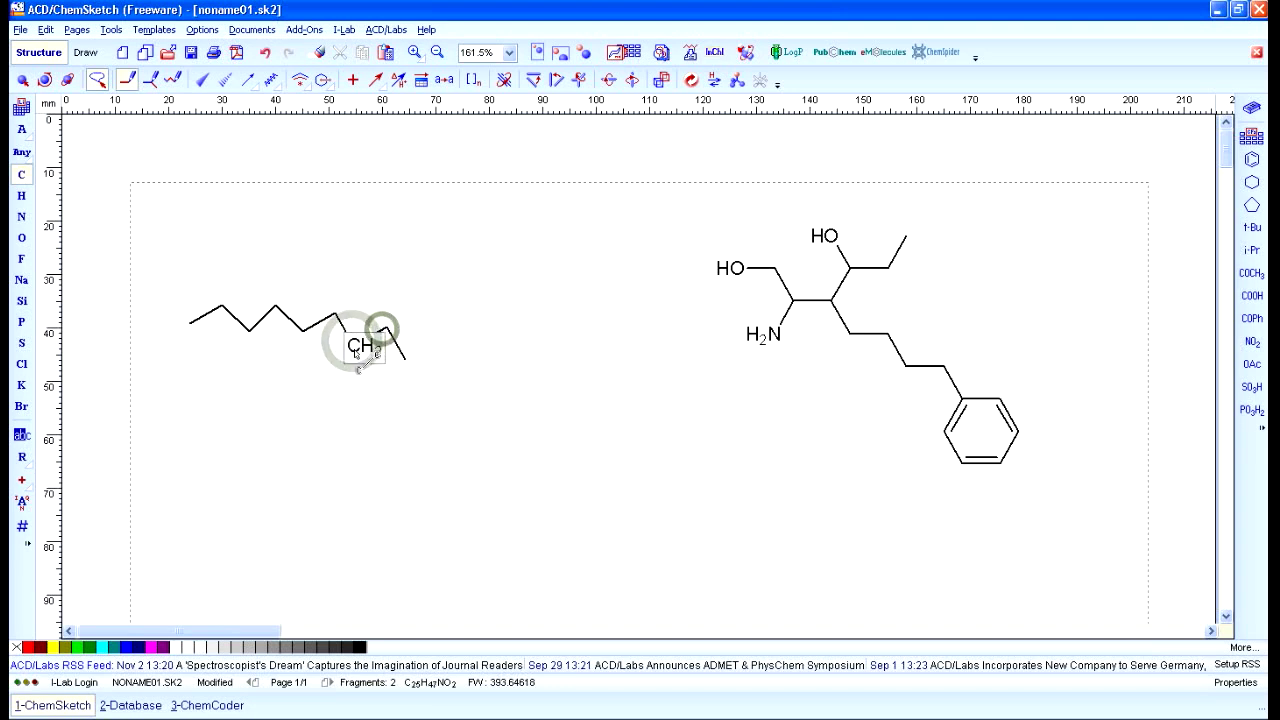
{"action": "left_click", "coordinate": [301, 333]}
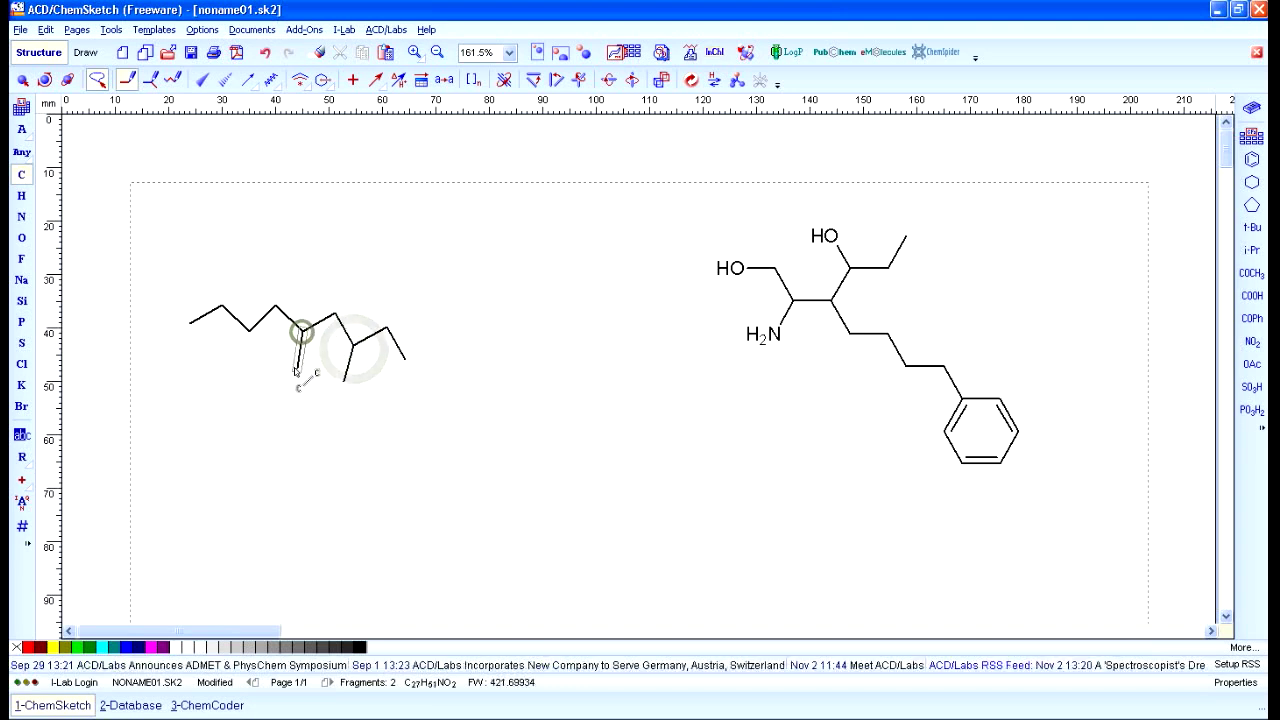
{"action": "left_click", "coordinate": [295, 368]}
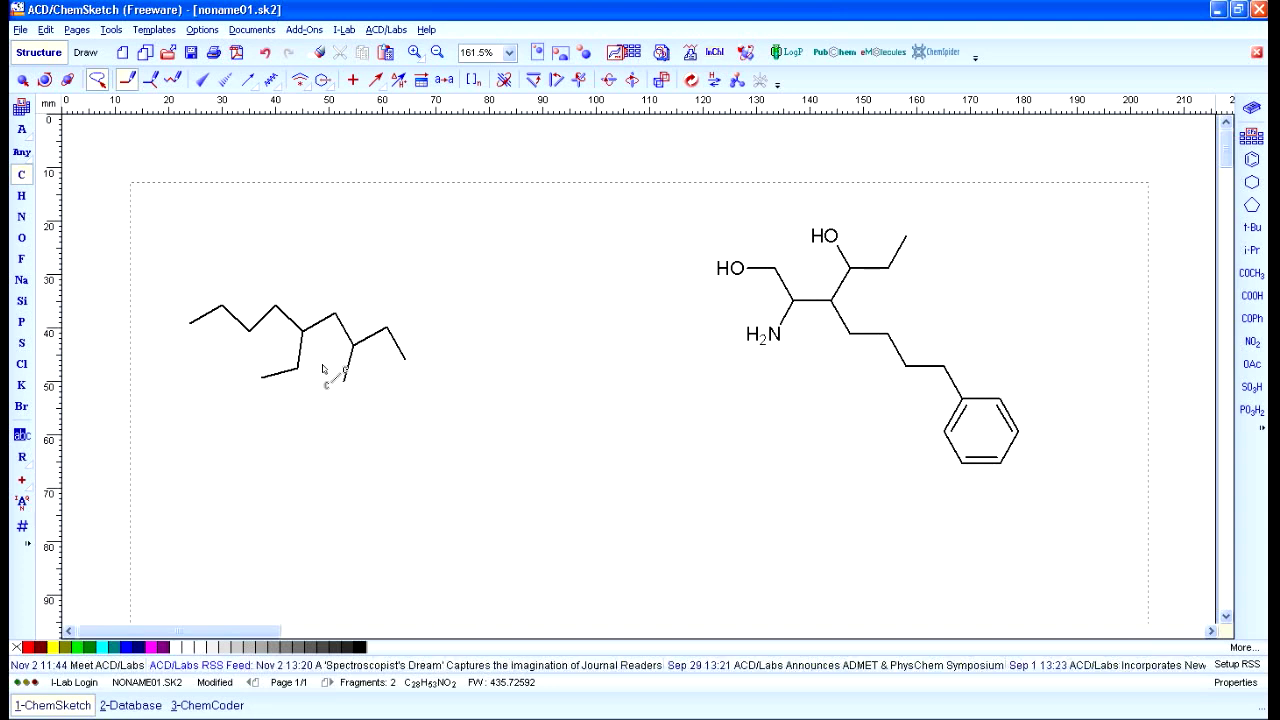
- Run Clean Structure so the left alkane becomes an evenly spaced zigzag
{"action": "left_click", "coordinate": [689, 82]}
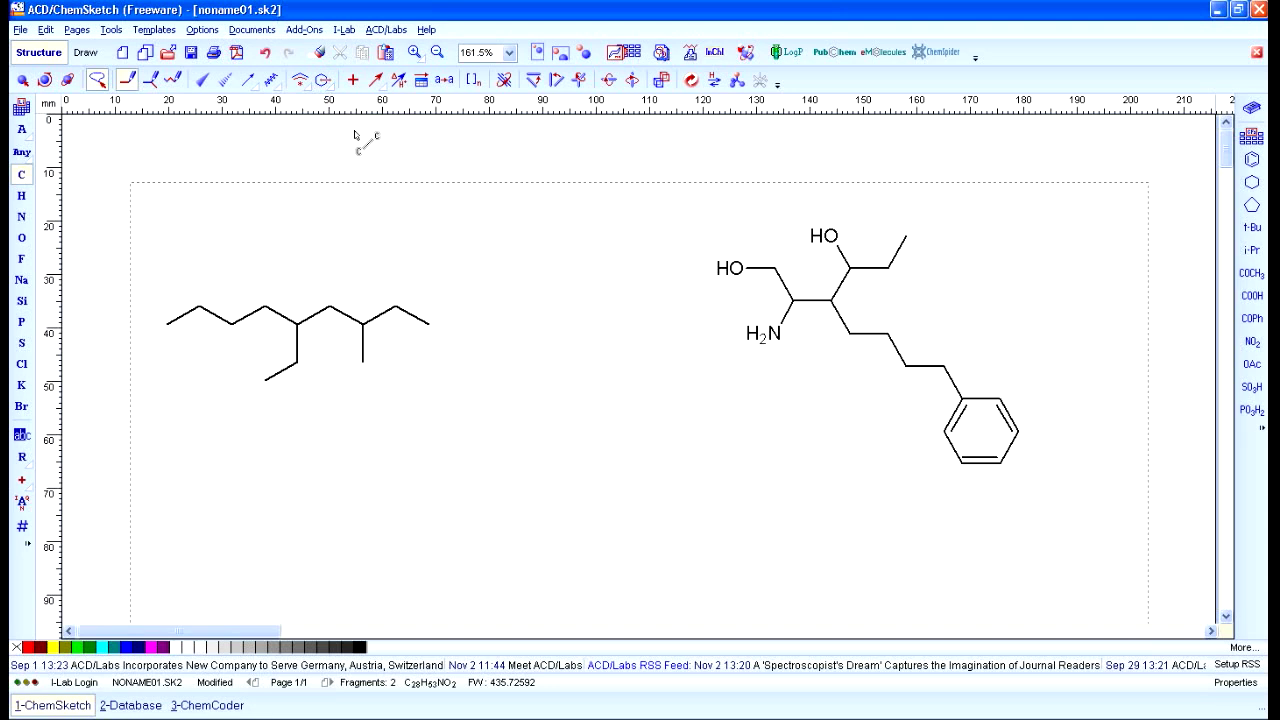
- Delete the left chain's end bonds, methyl branch and one chain atom, leaving 3 fragments (C23H45NO2)
{"action": "left_click", "coordinate": [320, 57]}
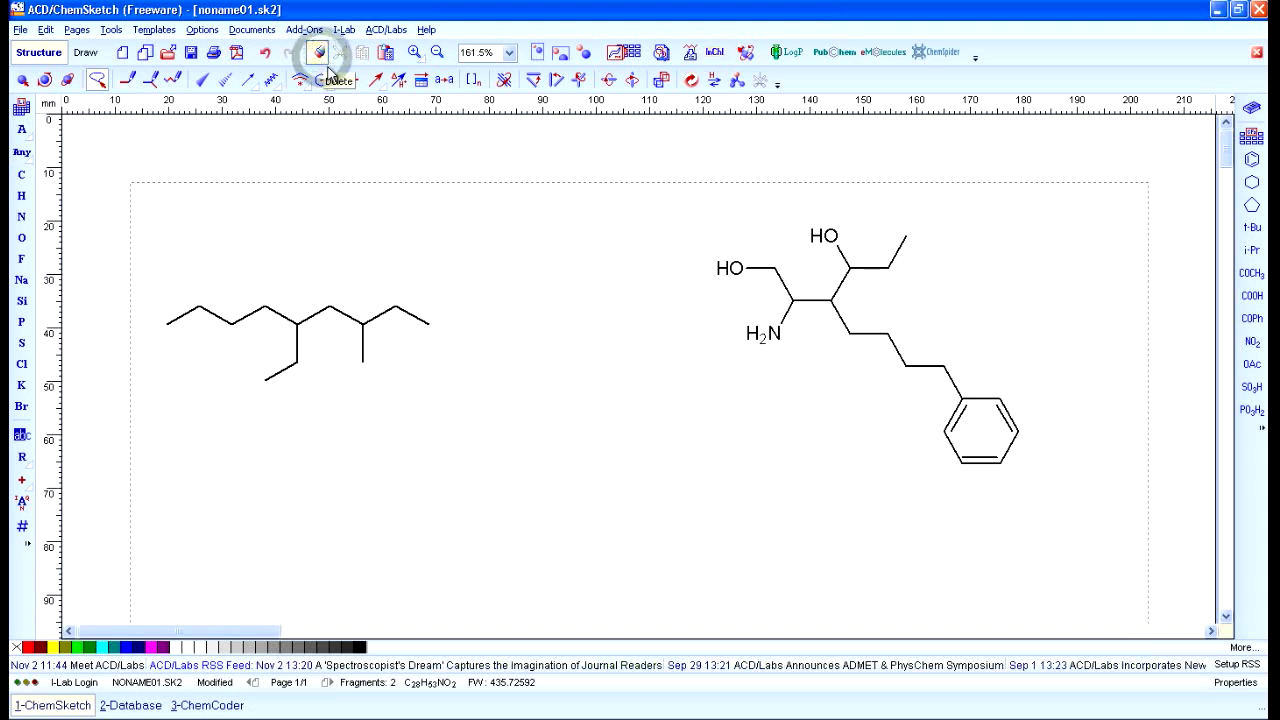
{"action": "left_click", "coordinate": [429, 322]}
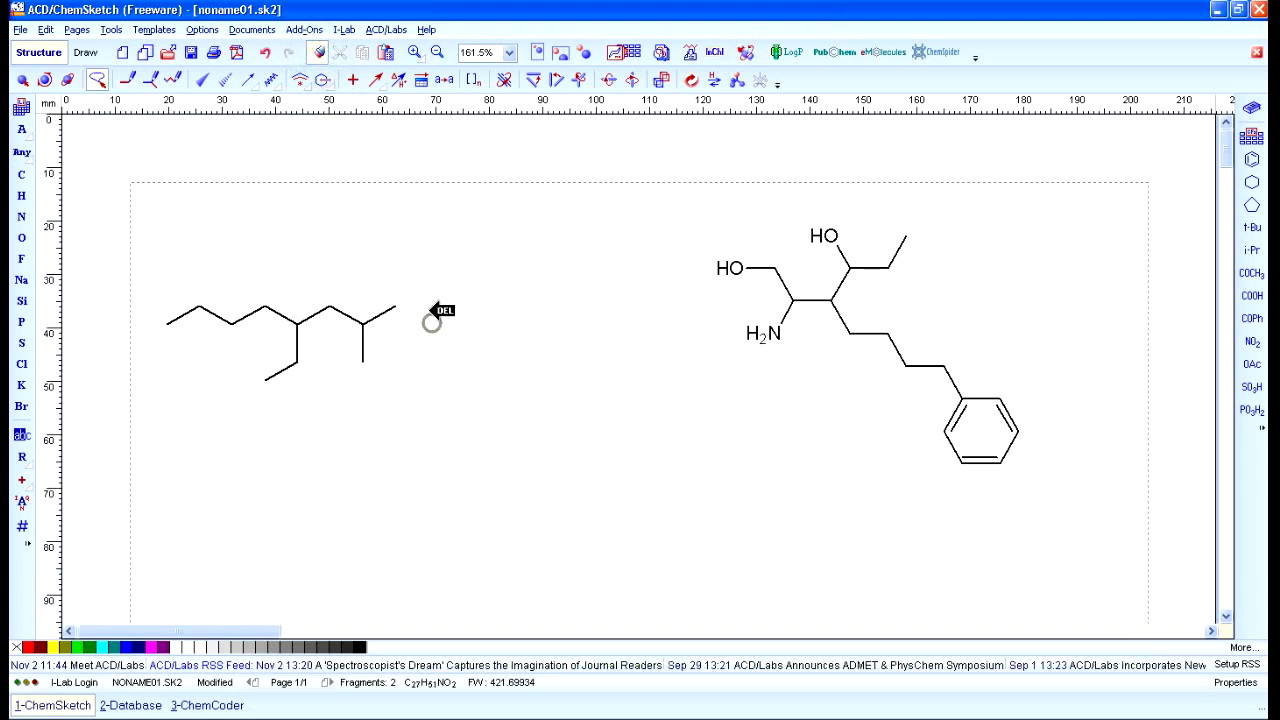
{"action": "left_click", "coordinate": [398, 303]}
{"action": "left_click", "coordinate": [366, 360]}
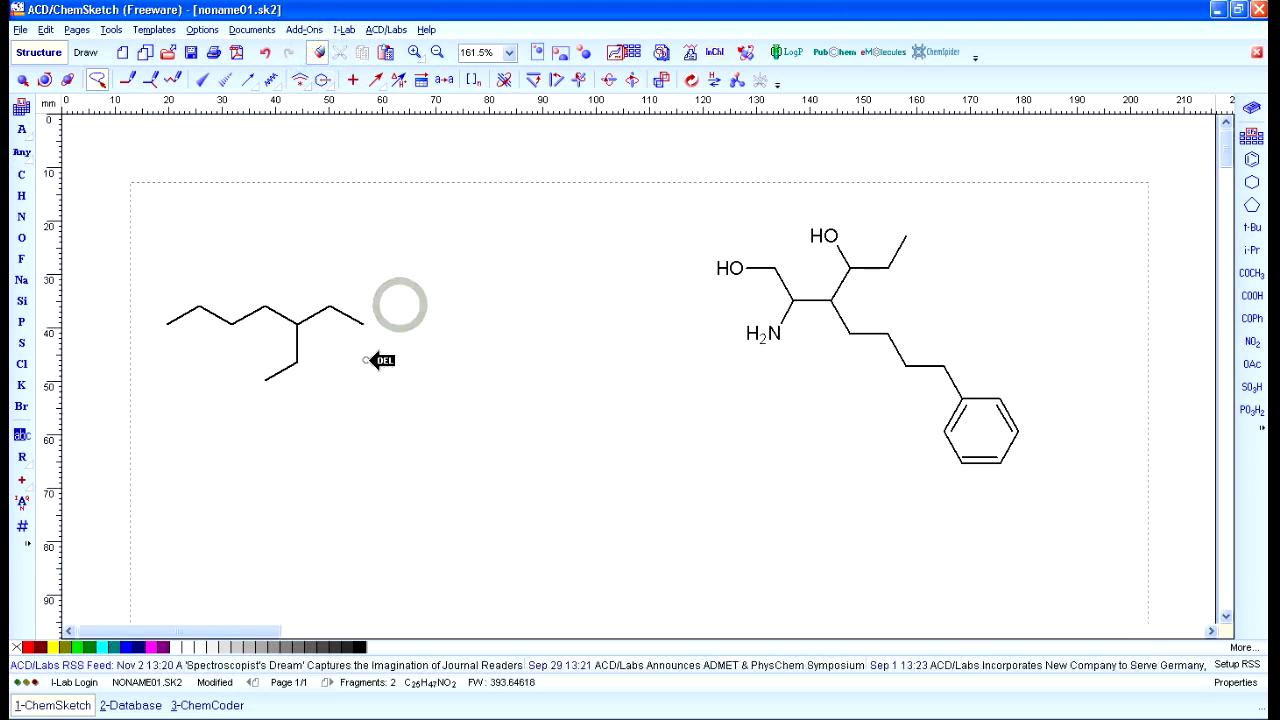
{"action": "left_click", "coordinate": [366, 325]}
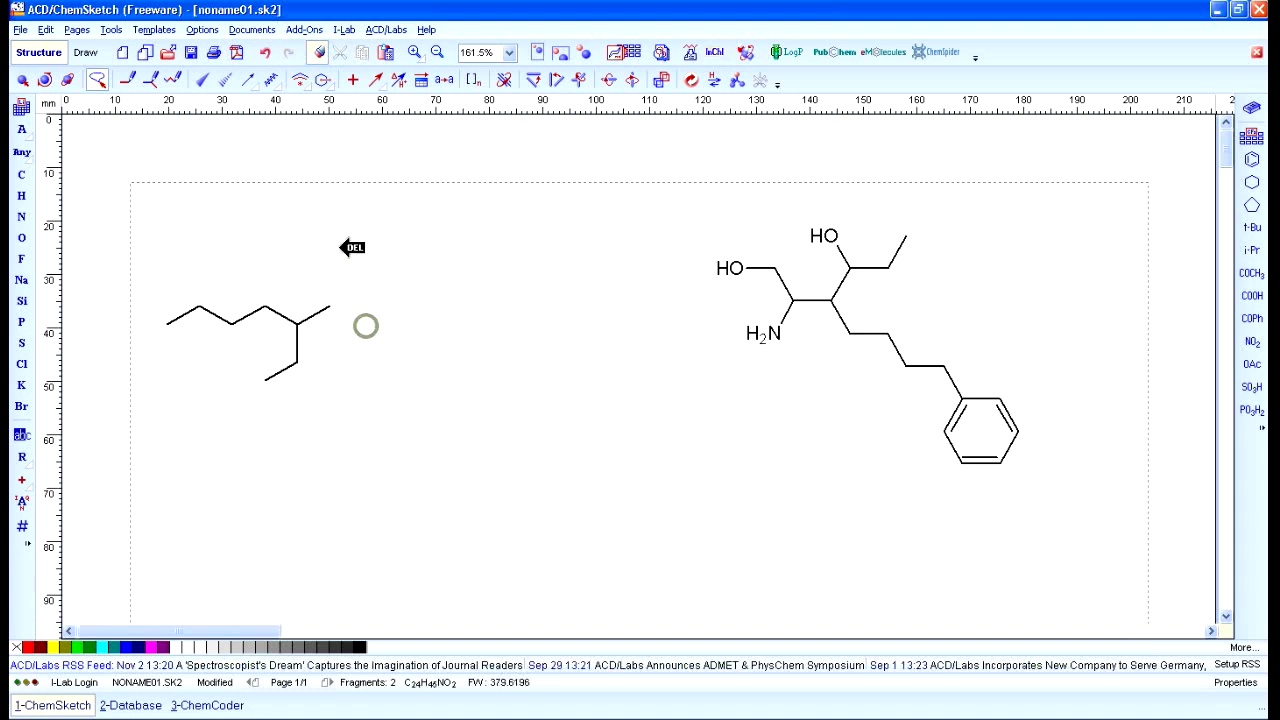
{"action": "left_click", "coordinate": [228, 322]}
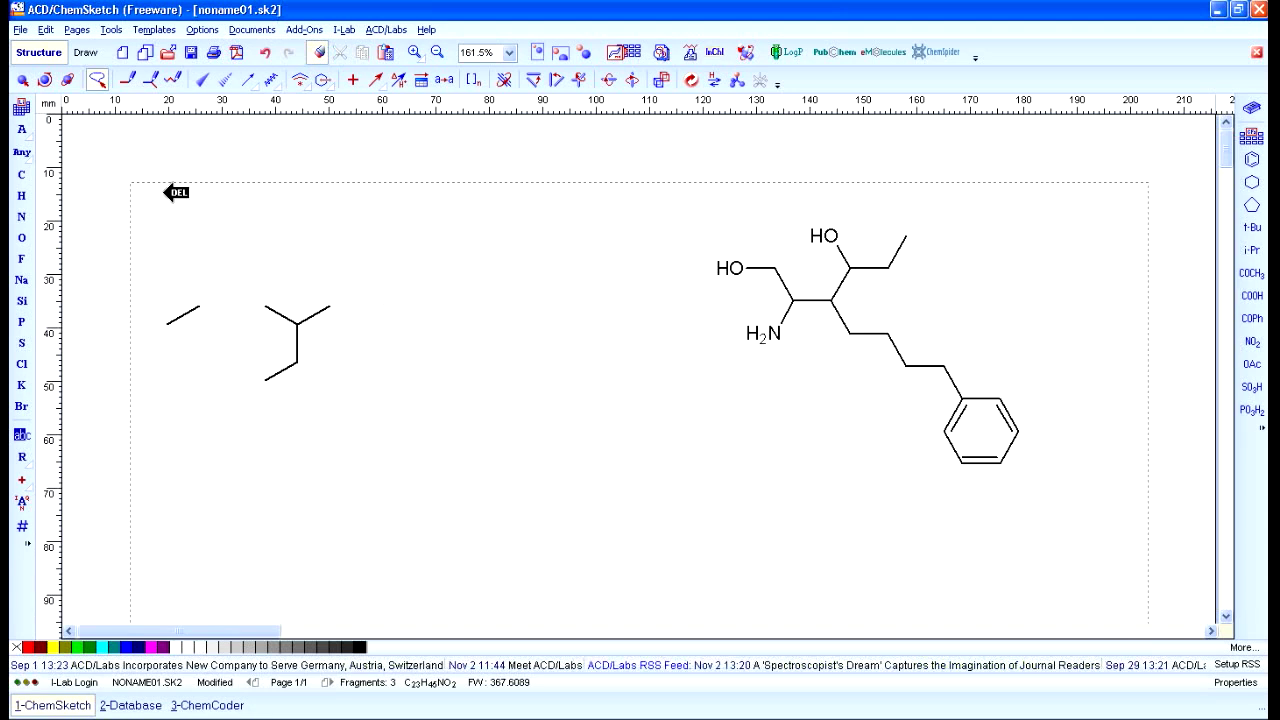
{"action": "left_click", "coordinate": [21, 174]}
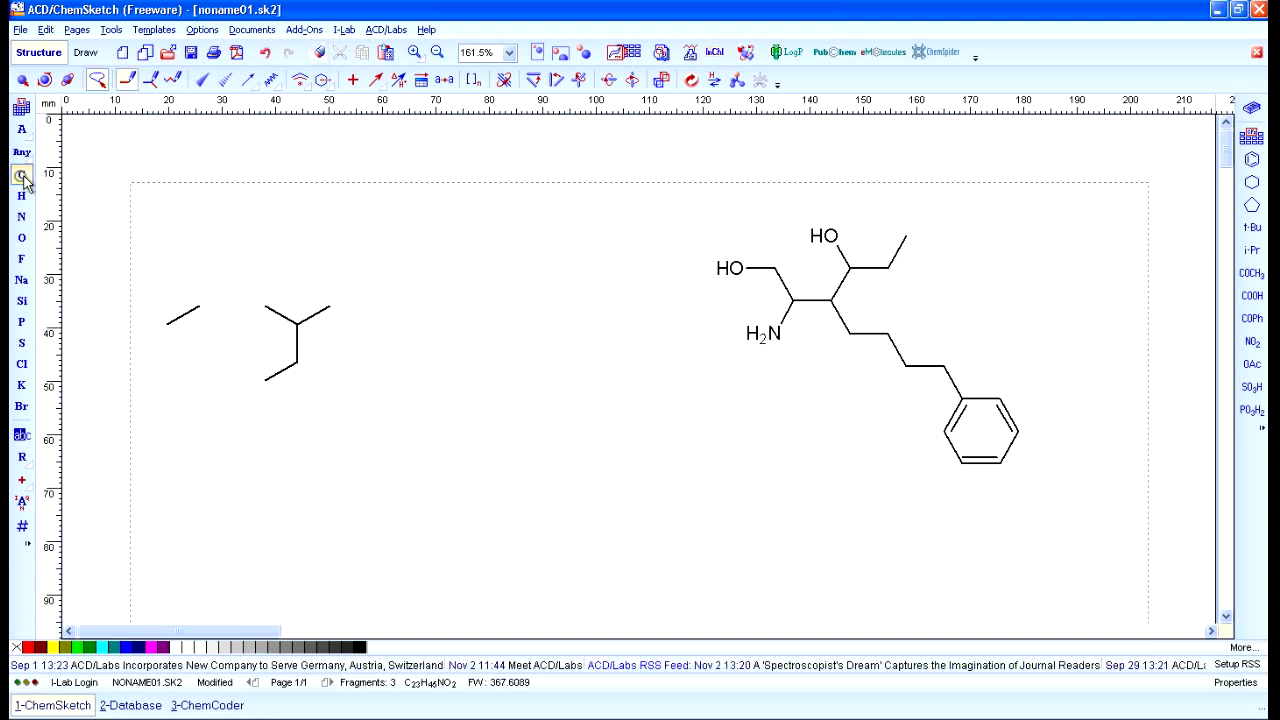
{"action": "left_click", "coordinate": [127, 84]}
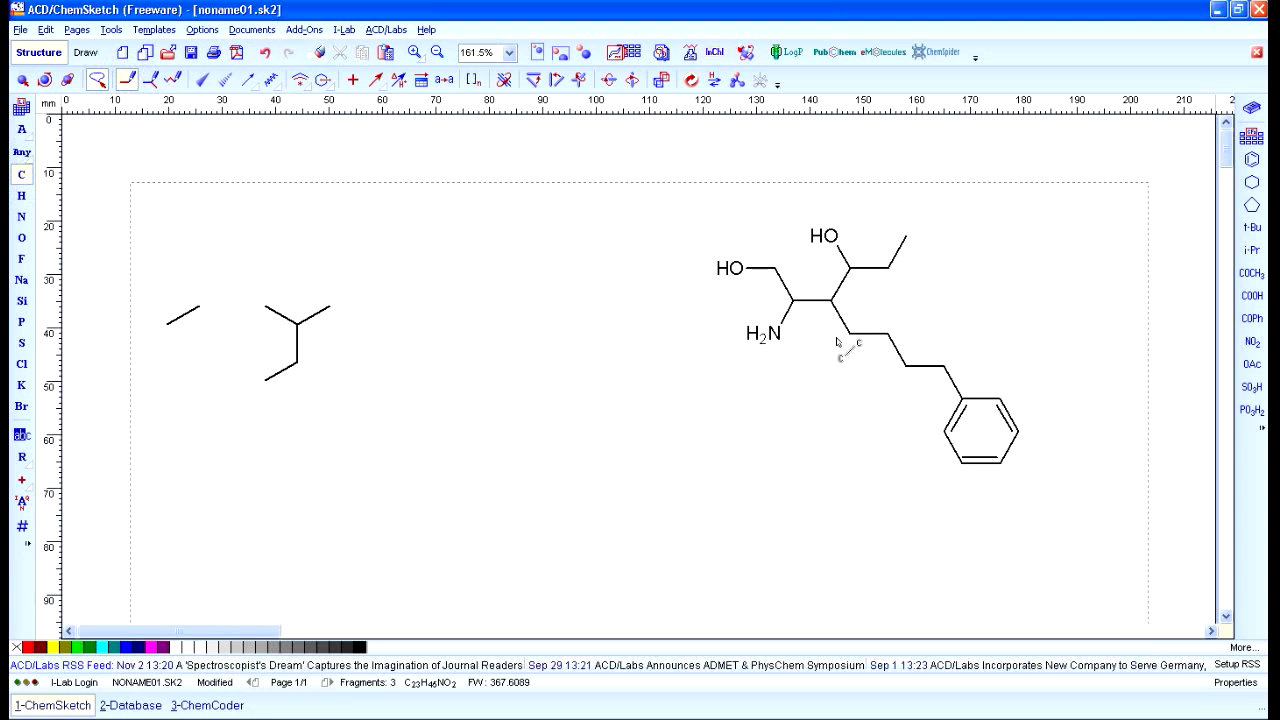
- Box-select the phenyl-capped C16H27NO2 amino diol on the right and copy it via Edit > Copy
{"action": "left_click", "coordinate": [97, 80]}
{"action": "left_click_drag", "start_coordinate": [678, 198], "coordinate": [1058, 503]}
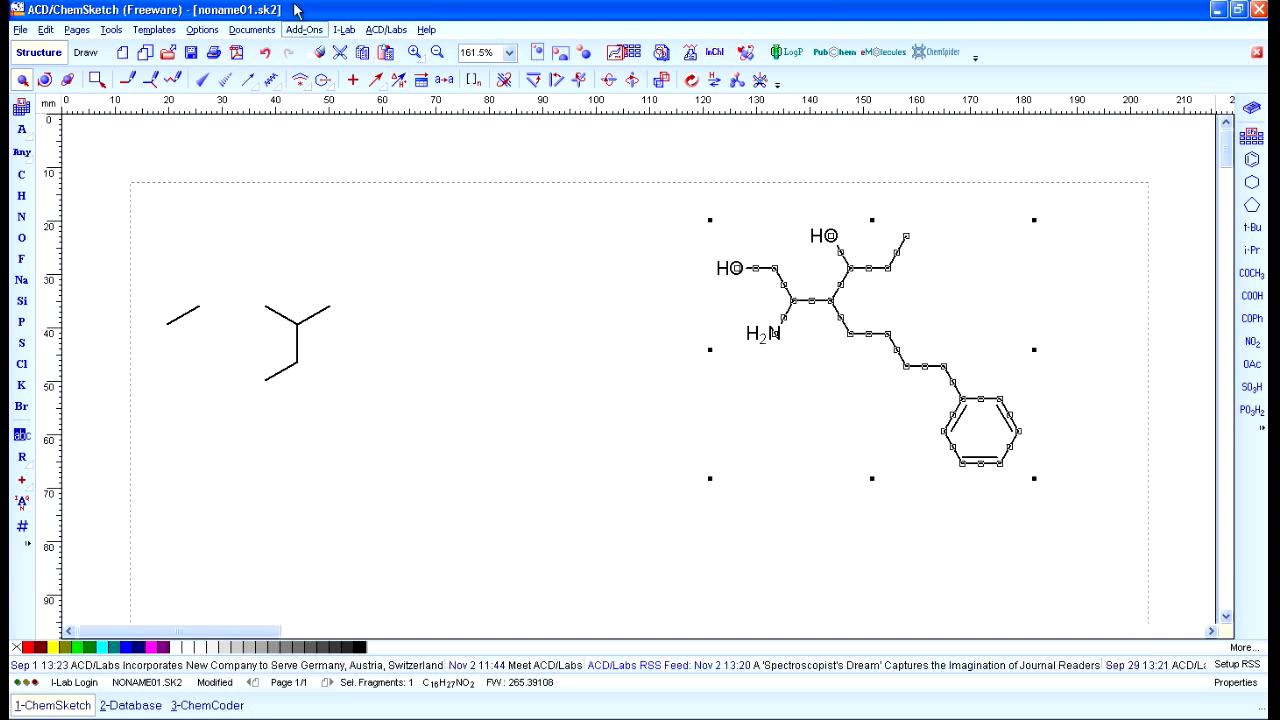
{"action": "left_click", "coordinate": [57, 35]}
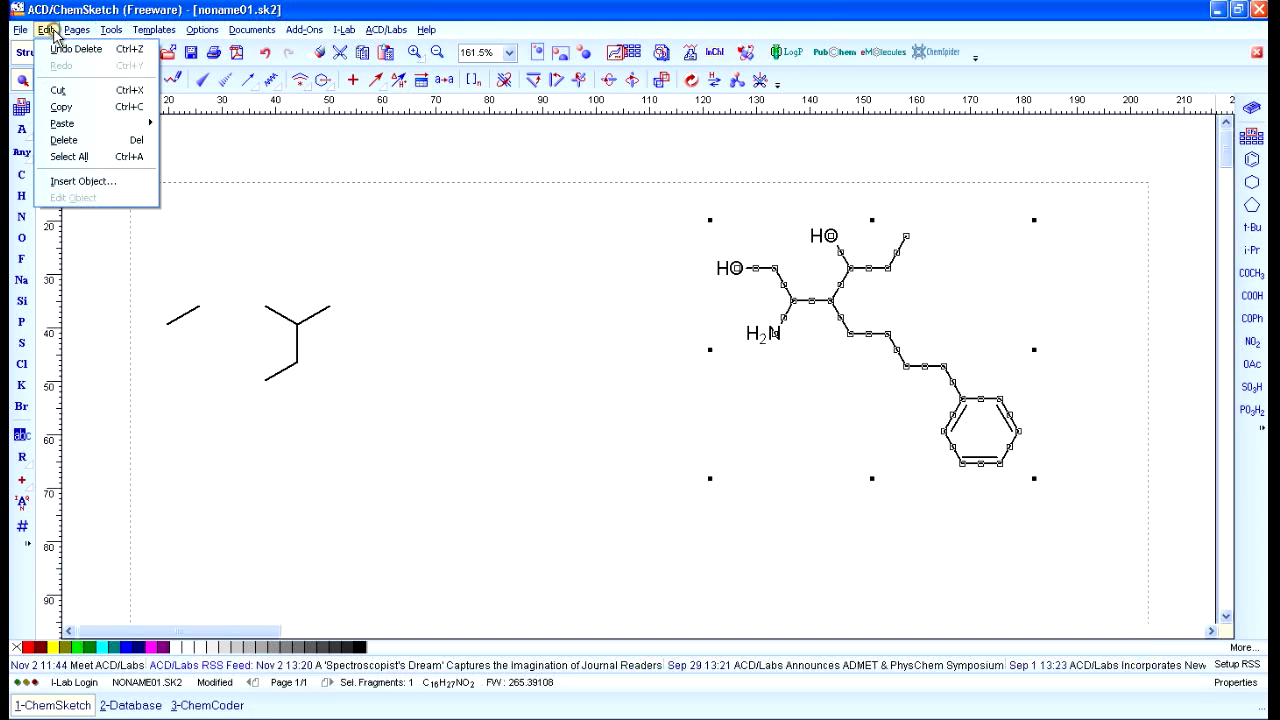
{"action": "left_click", "coordinate": [61, 107]}
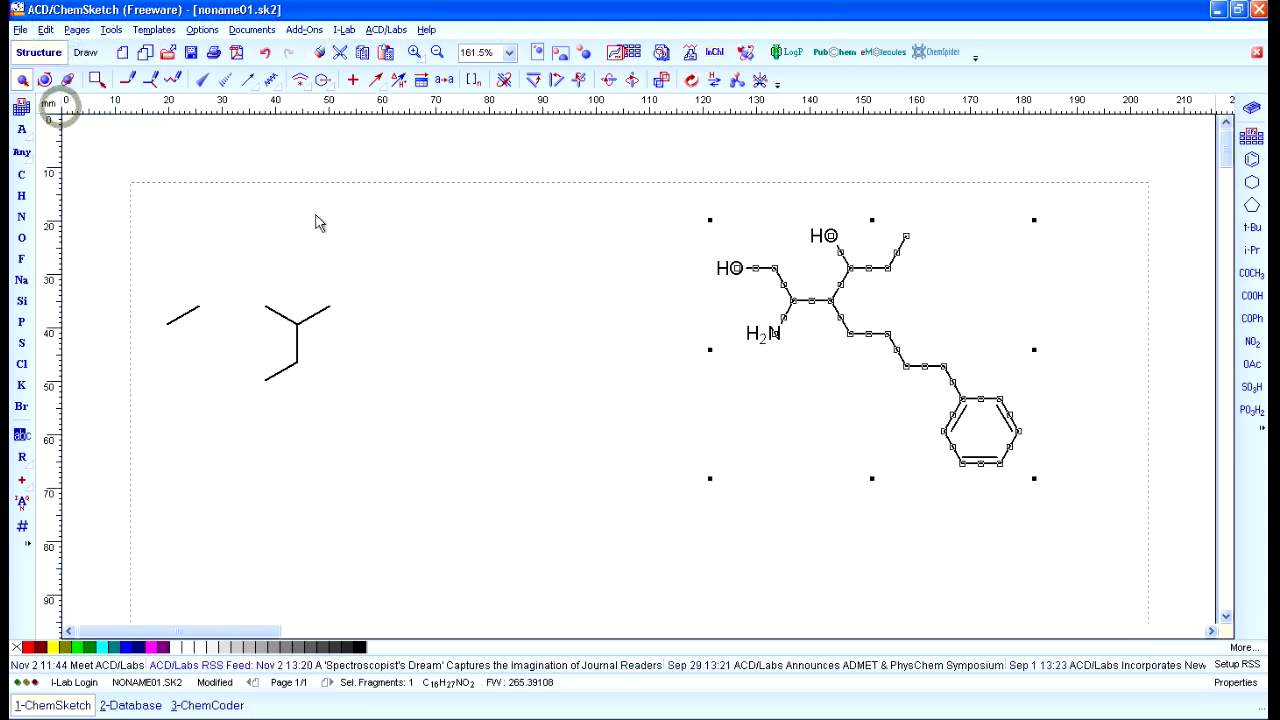